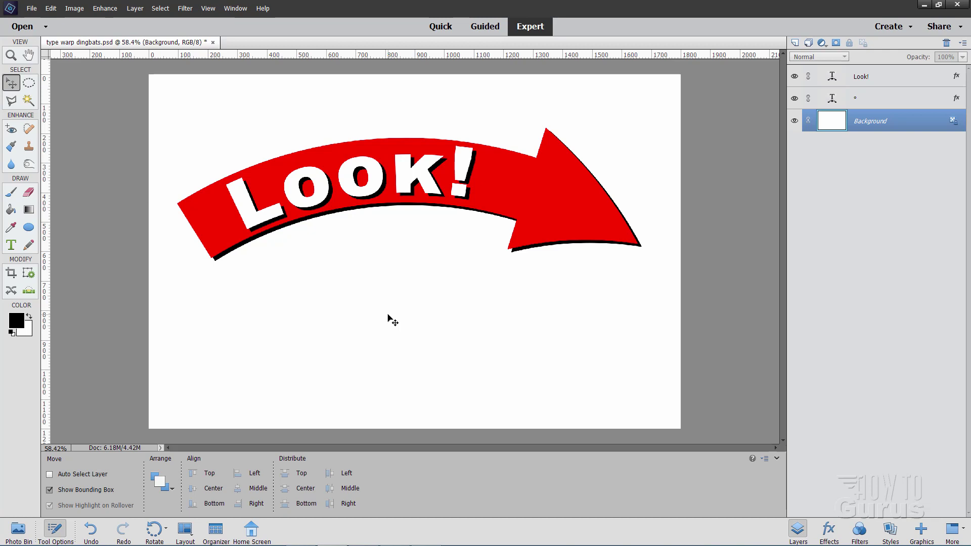
- Add a new empty layer above the Look! text layer and hide the Look! and arrow text layers
{"action": "left_click", "coordinate": [891, 78]}
{"action": "left_click", "coordinate": [795, 43]}
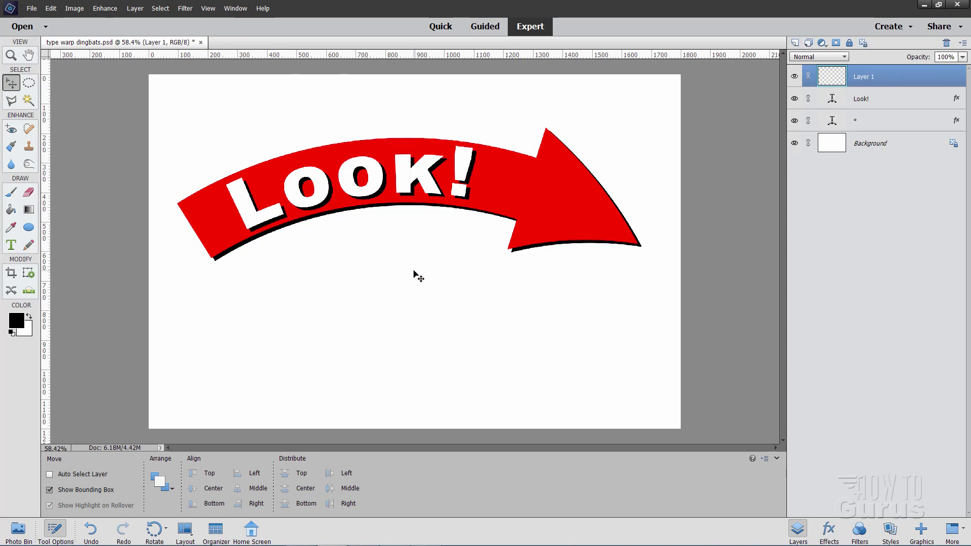
{"action": "left_click", "coordinate": [794, 98]}
{"action": "left_click", "coordinate": [795, 121]}
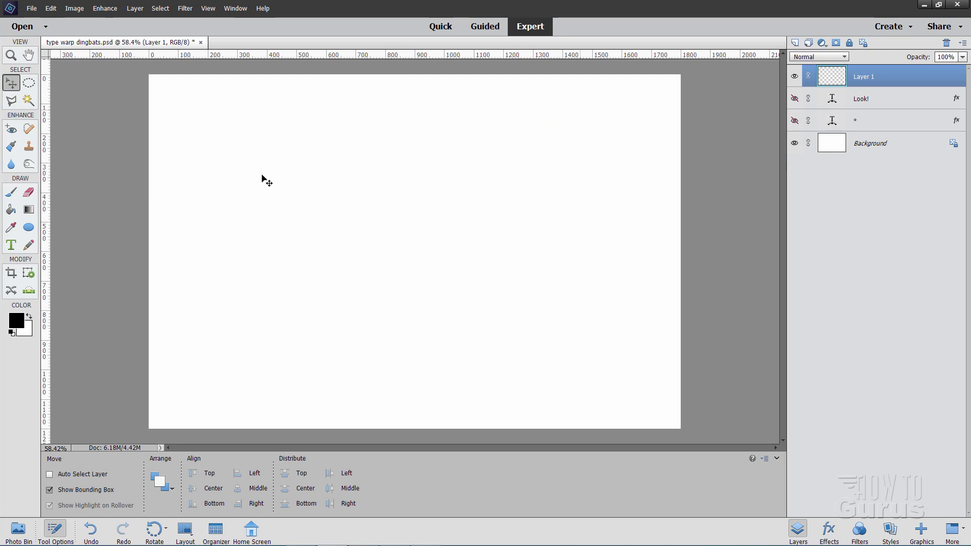
- Start a horizontal text line on the blank canvas and set its font to Wingdings 3 Regular
{"action": "key", "text": "t"}
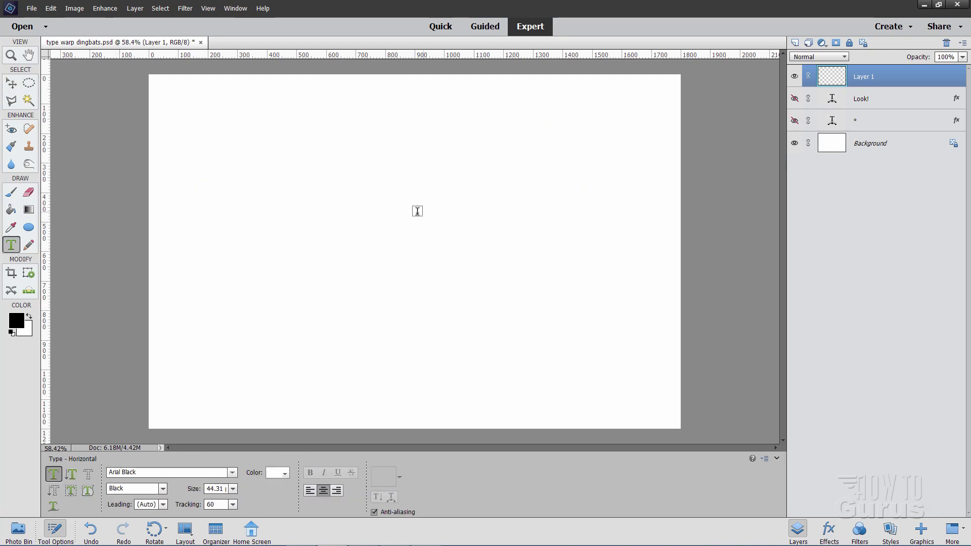
{"action": "left_click", "coordinate": [356, 238]}
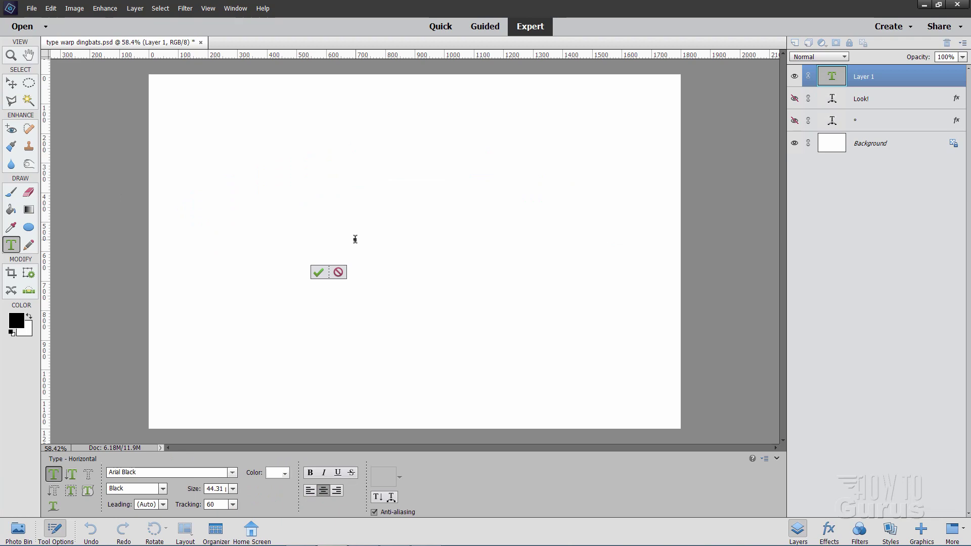
{"action": "left_click", "coordinate": [232, 474]}
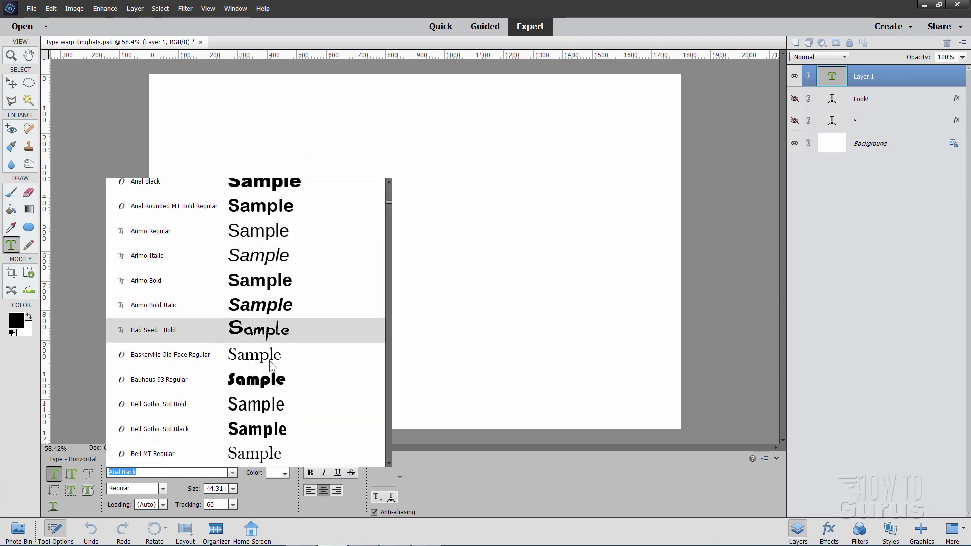
{"action": "scroll", "coordinate": [276, 330], "scroll_direction": "down", "scroll_amount": 5}
{"action": "scroll", "coordinate": [291, 309], "scroll_direction": "down", "scroll_amount": 7}
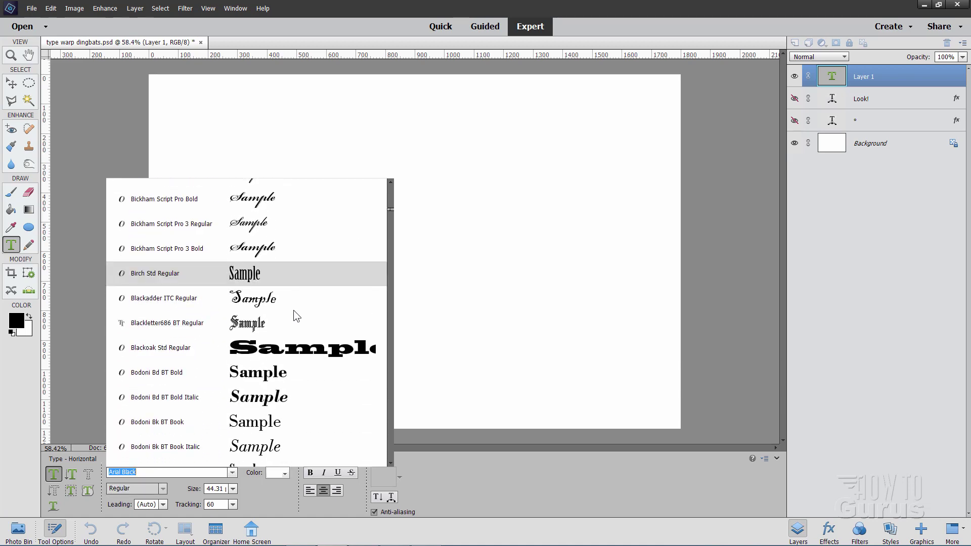
{"action": "scroll", "coordinate": [293, 311], "scroll_direction": "down", "scroll_amount": 1}
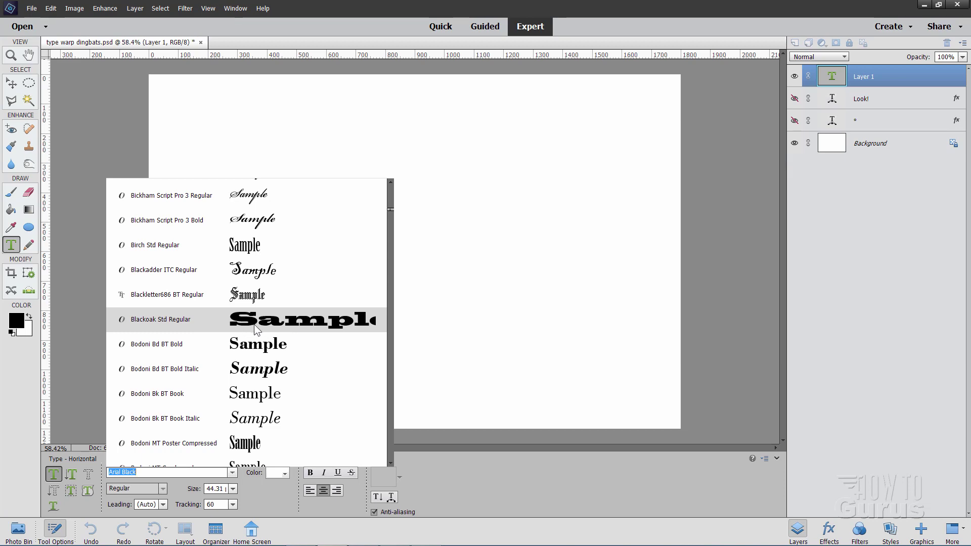
{"action": "scroll", "coordinate": [249, 328], "scroll_direction": "down", "scroll_amount": 15}
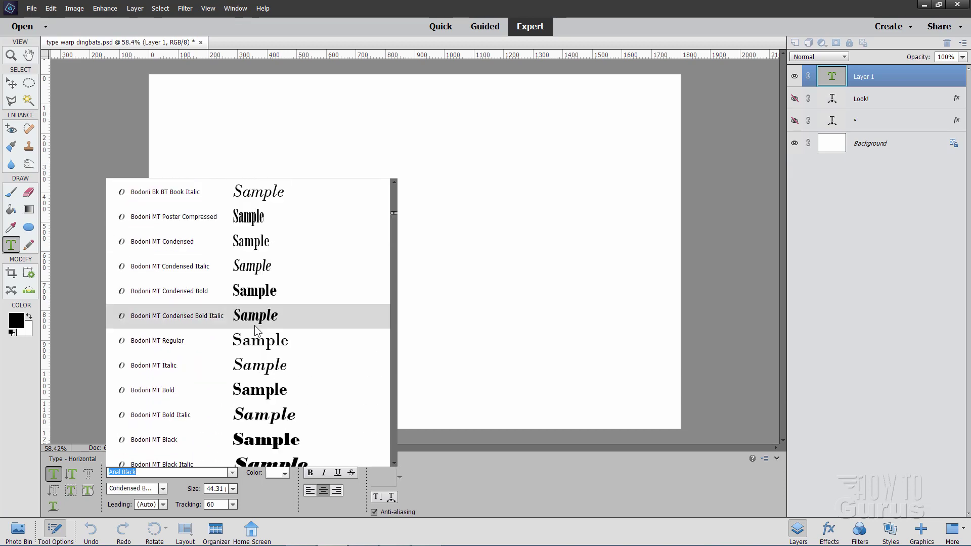
{"action": "scroll", "coordinate": [268, 305], "scroll_direction": "down", "scroll_amount": 20}
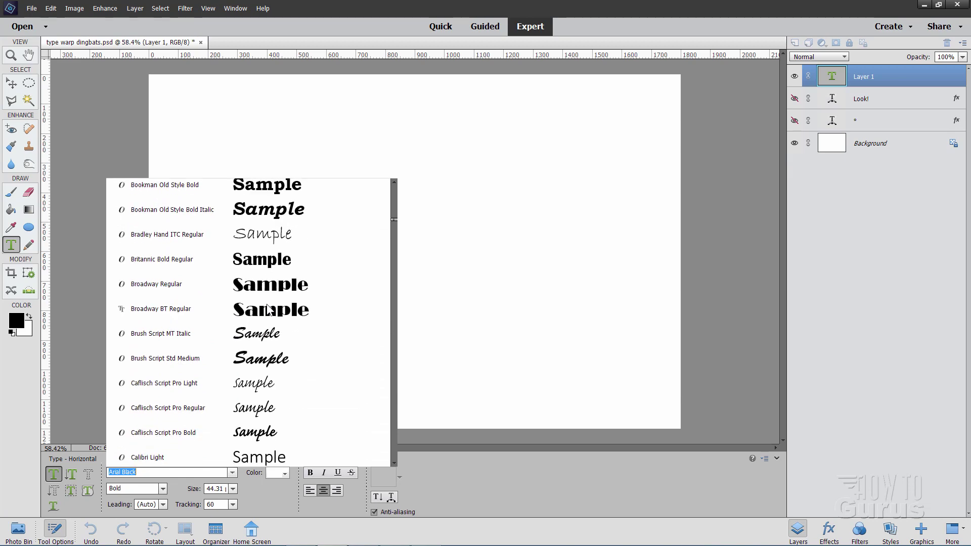
{"action": "scroll", "coordinate": [266, 307], "scroll_direction": "down", "scroll_amount": 15}
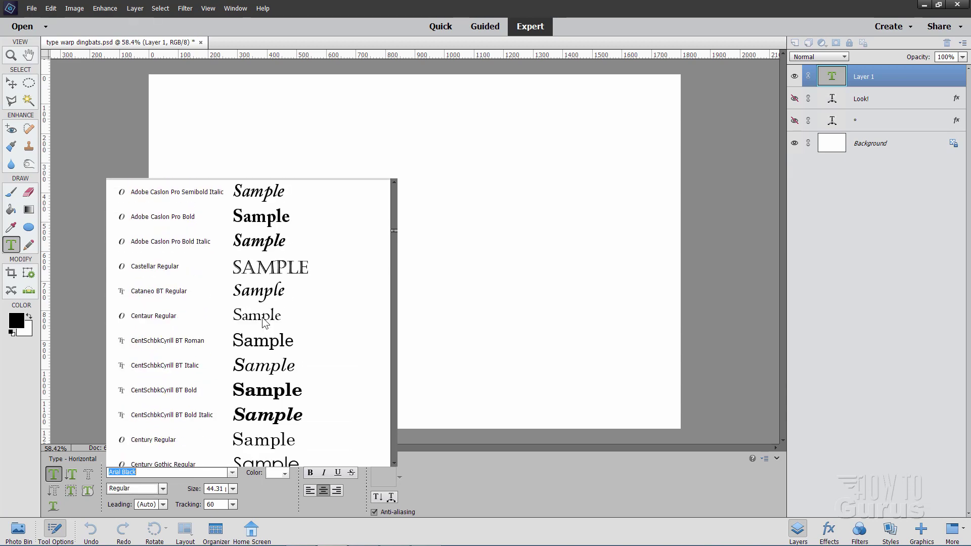
{"action": "scroll", "coordinate": [259, 341], "scroll_direction": "down", "scroll_amount": 6}
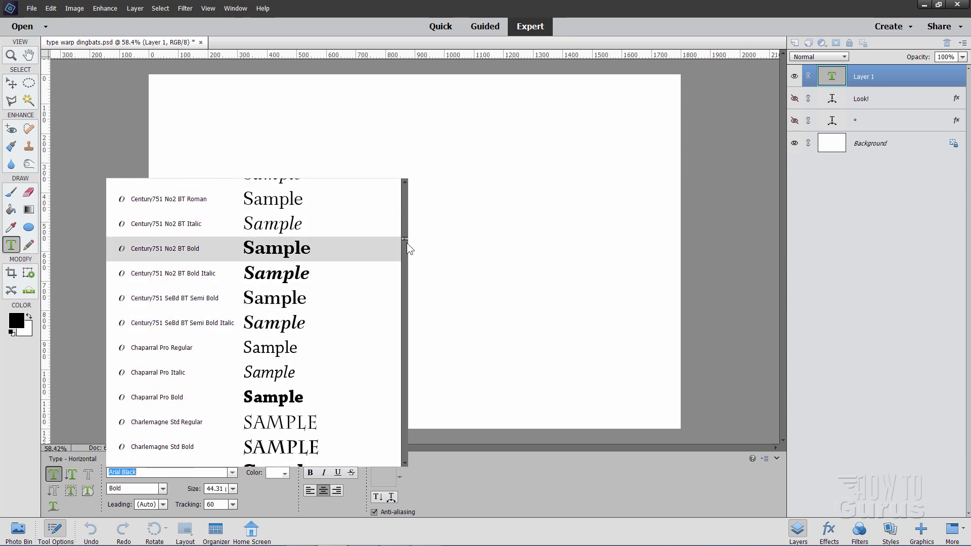
{"action": "left_click_drag", "start_coordinate": [404, 238], "coordinate": [405, 455]}
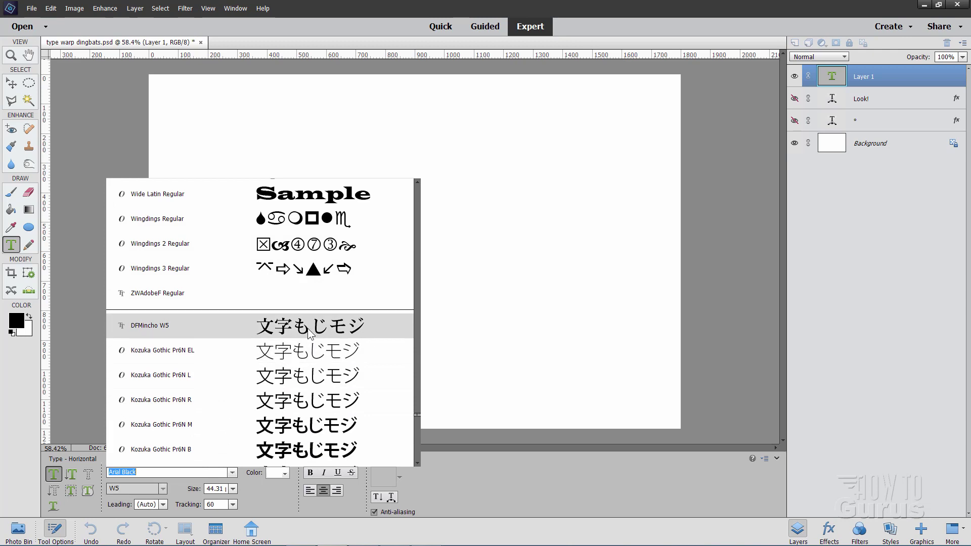
{"action": "scroll", "coordinate": [310, 329], "scroll_direction": "up", "scroll_amount": 1}
{"action": "scroll", "coordinate": [310, 331], "scroll_direction": "up", "scroll_amount": 1}
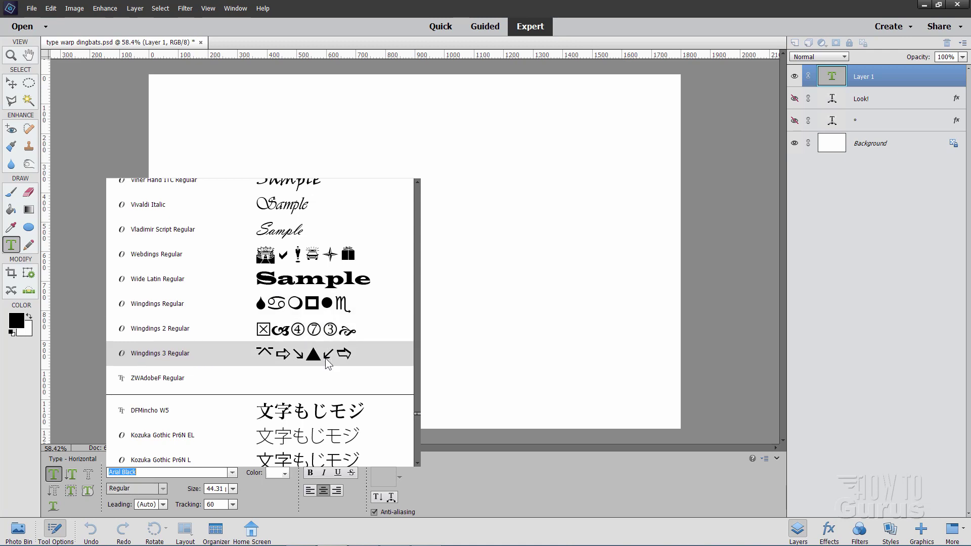
{"action": "left_click", "coordinate": [311, 354]}
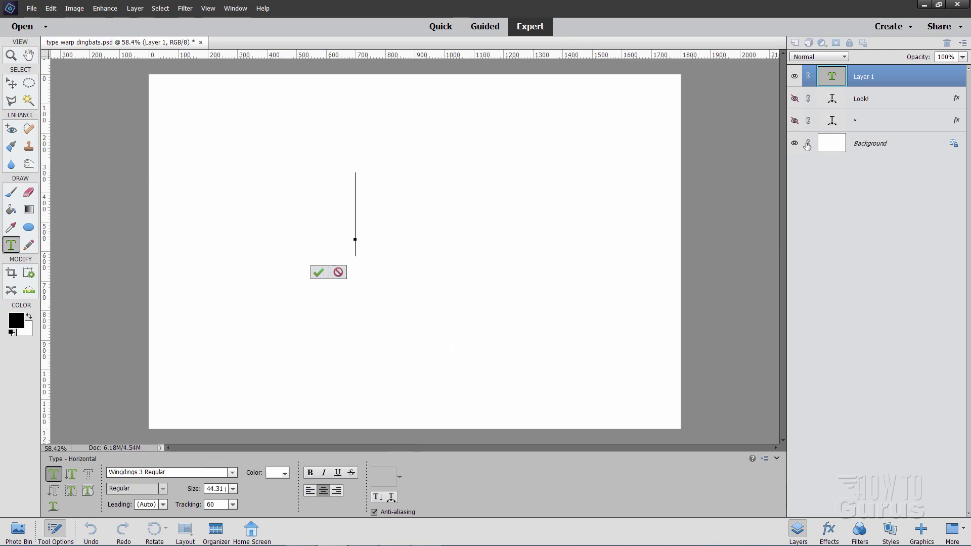
- Leave the empty text line with the Move tool and show the arrow and Look! text layers again
{"action": "key", "text": "v"}
{"action": "left_click", "coordinate": [794, 120]}
{"action": "left_click", "coordinate": [794, 99]}
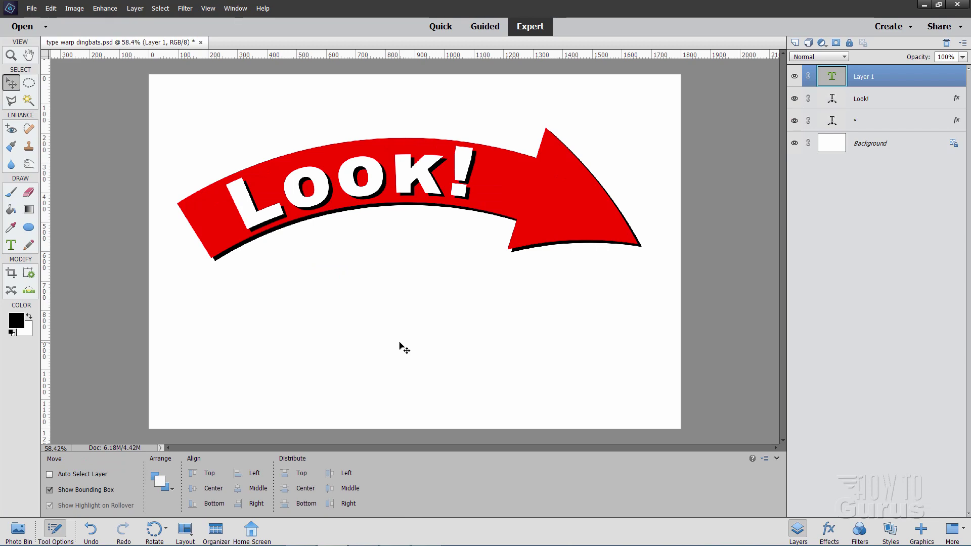
- Switch to the browser, examine the Alien dingbat fonts on dafont.com, and minimize the browser window
{"action": "key", "text": "alt+Tab"}
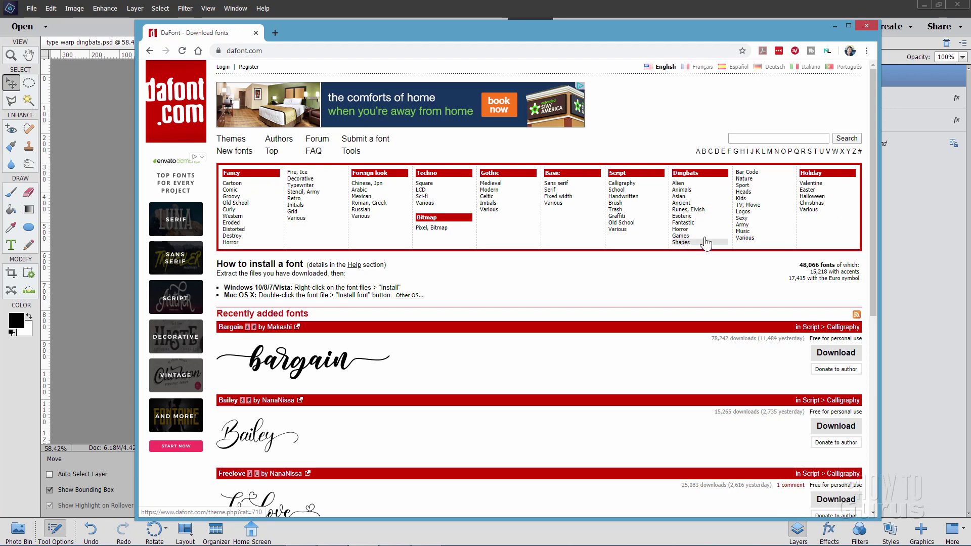
{"action": "left_click", "coordinate": [683, 184]}
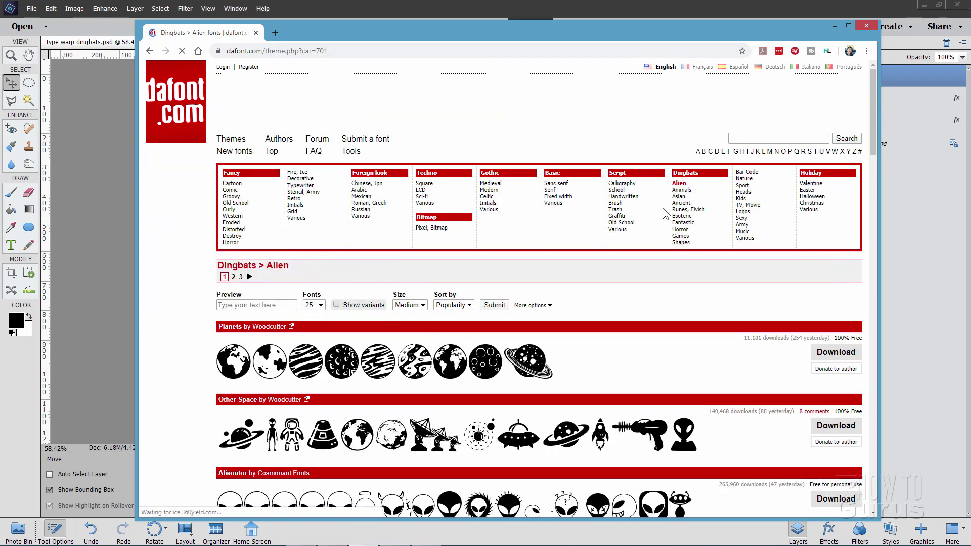
{"action": "scroll", "coordinate": [561, 253], "scroll_direction": "down", "scroll_amount": 2}
{"action": "scroll", "coordinate": [565, 307], "scroll_direction": "down", "scroll_amount": 2}
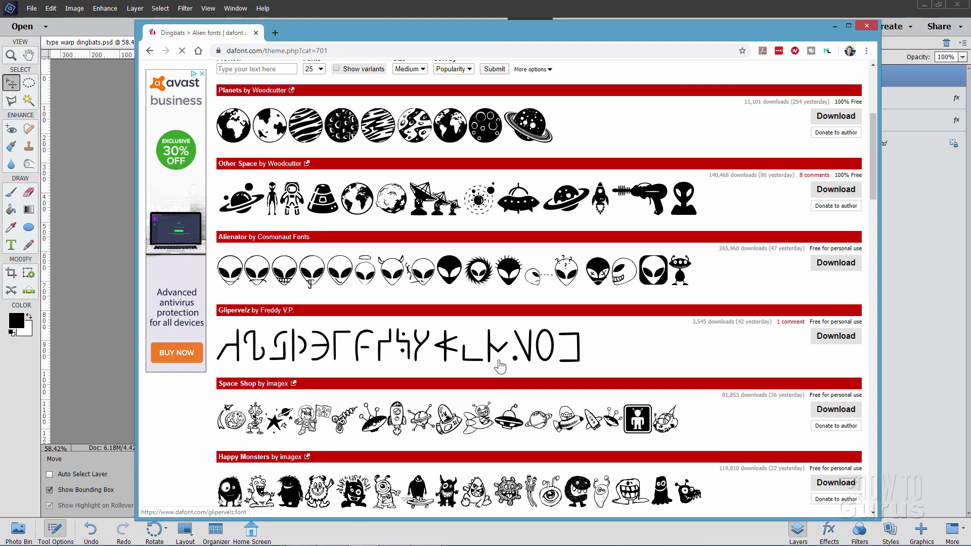
{"action": "scroll", "coordinate": [499, 365], "scroll_direction": "down", "scroll_amount": 2}
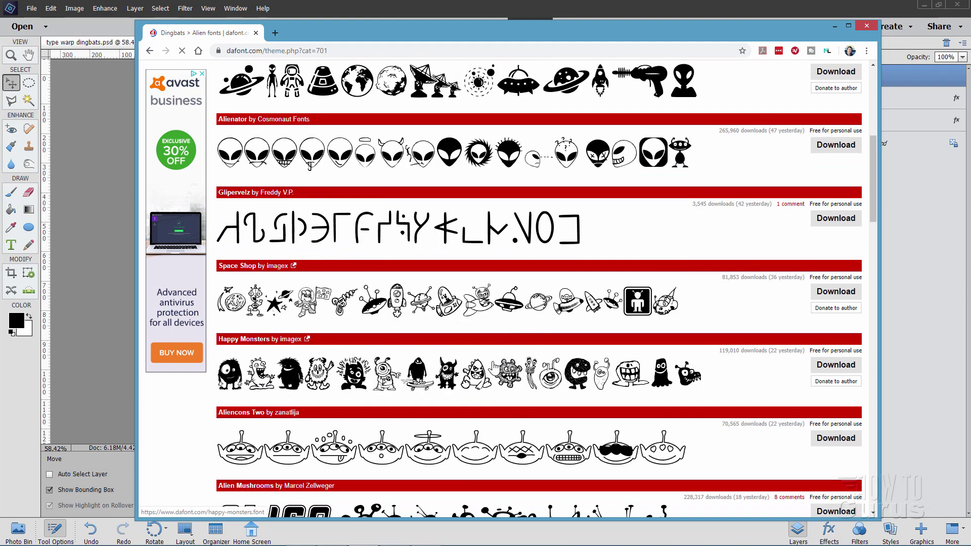
{"action": "scroll", "coordinate": [466, 370], "scroll_direction": "down", "scroll_amount": 2}
{"action": "scroll", "coordinate": [480, 394], "scroll_direction": "down", "scroll_amount": 4}
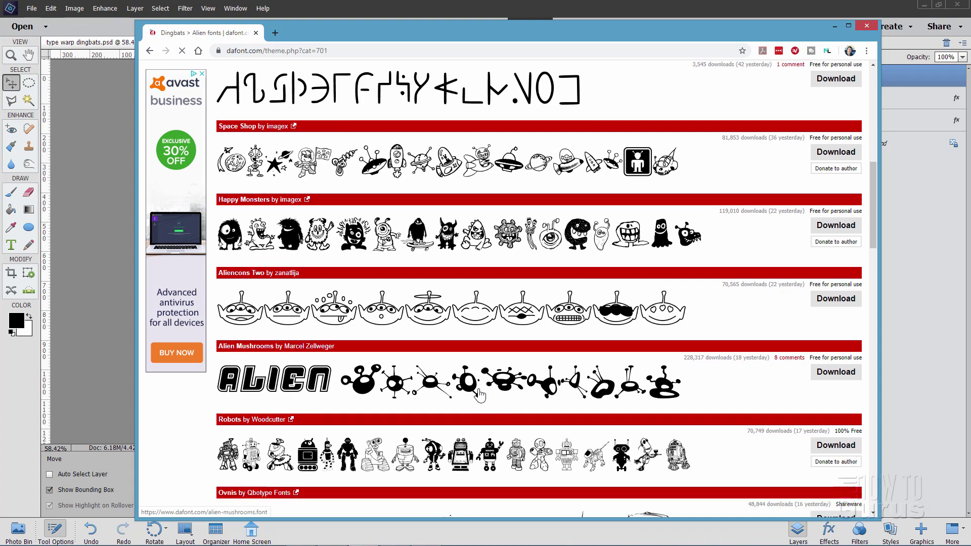
{"action": "scroll", "coordinate": [480, 393], "scroll_direction": "down", "scroll_amount": 1}
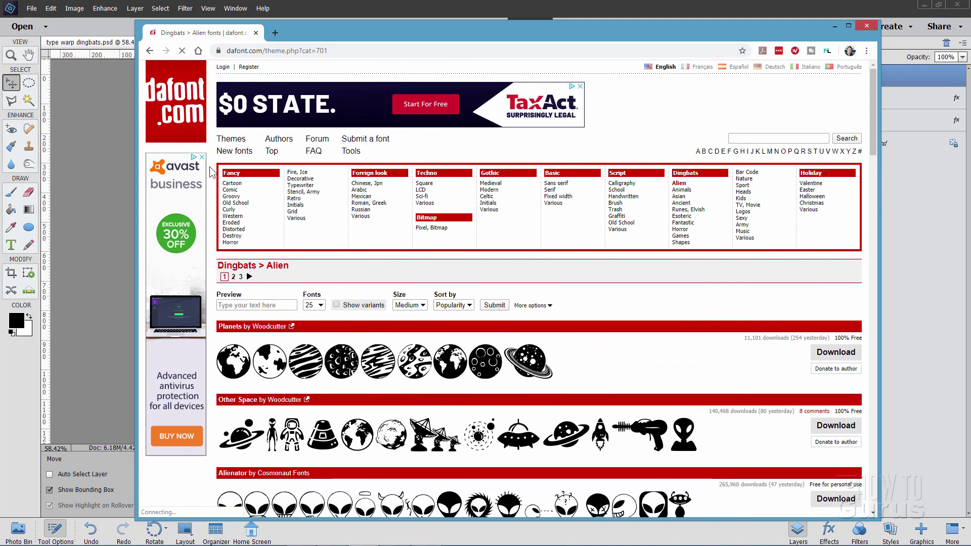
{"action": "left_click", "coordinate": [835, 26]}
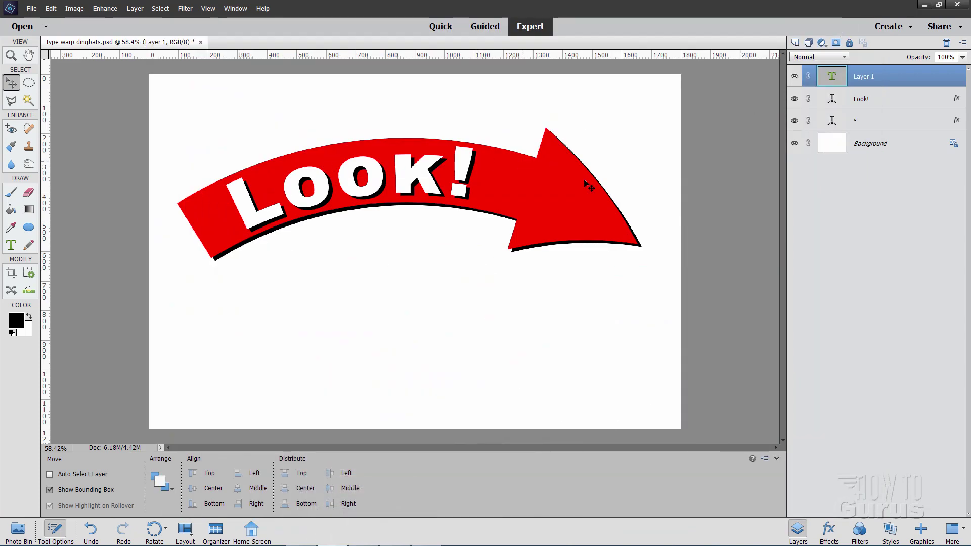
- Hide the Look! and arrow text layers and start a new horizontal text line near the canvas center
{"action": "left_click", "coordinate": [794, 98]}
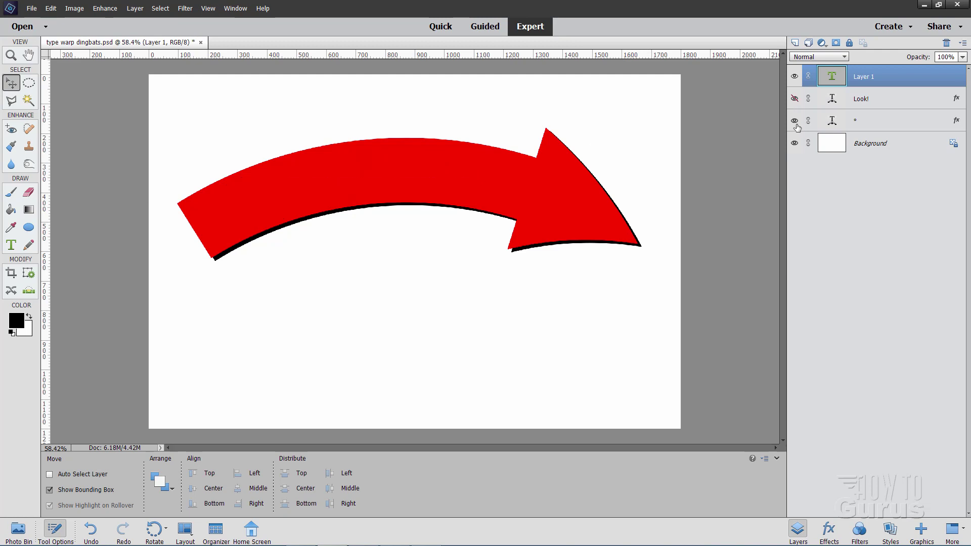
{"action": "left_click", "coordinate": [795, 121]}
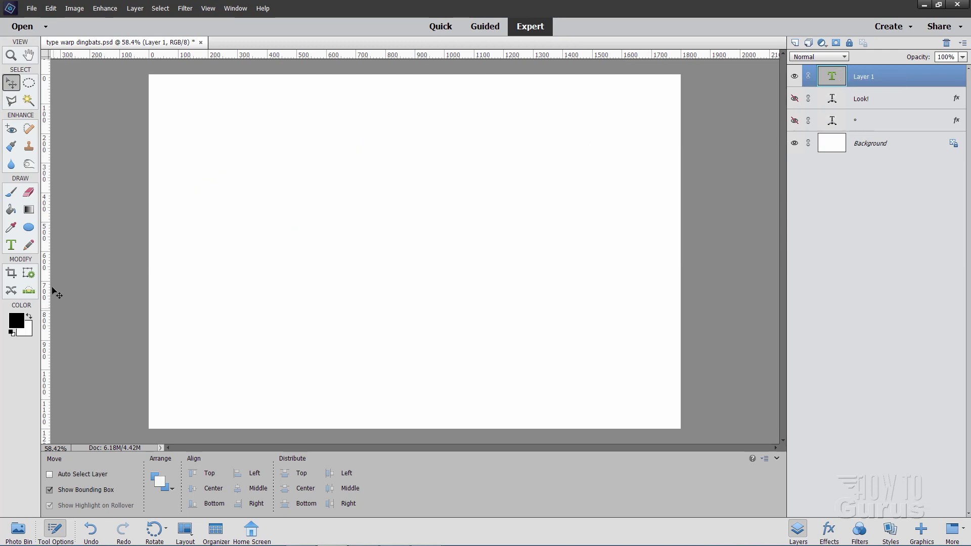
{"action": "left_click", "coordinate": [11, 245]}
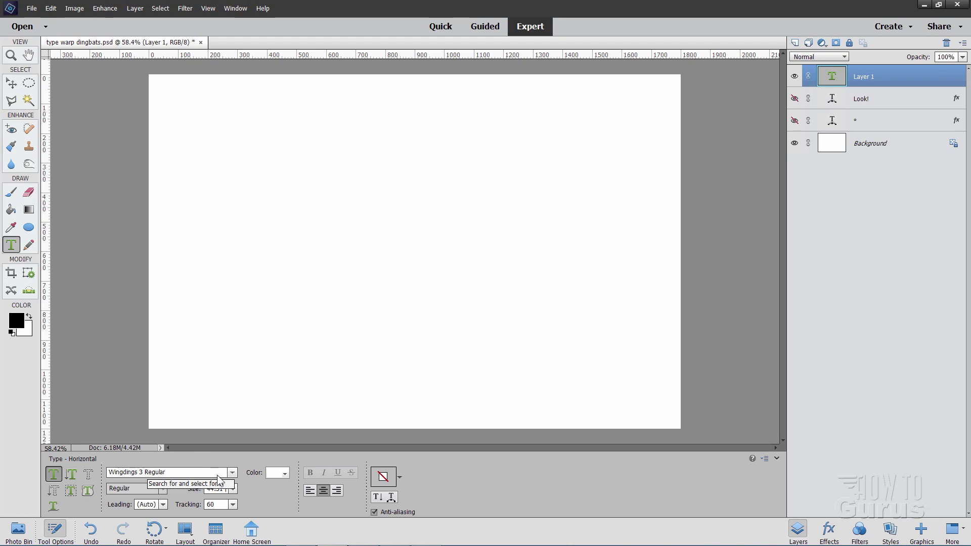
{"action": "left_click", "coordinate": [408, 281]}
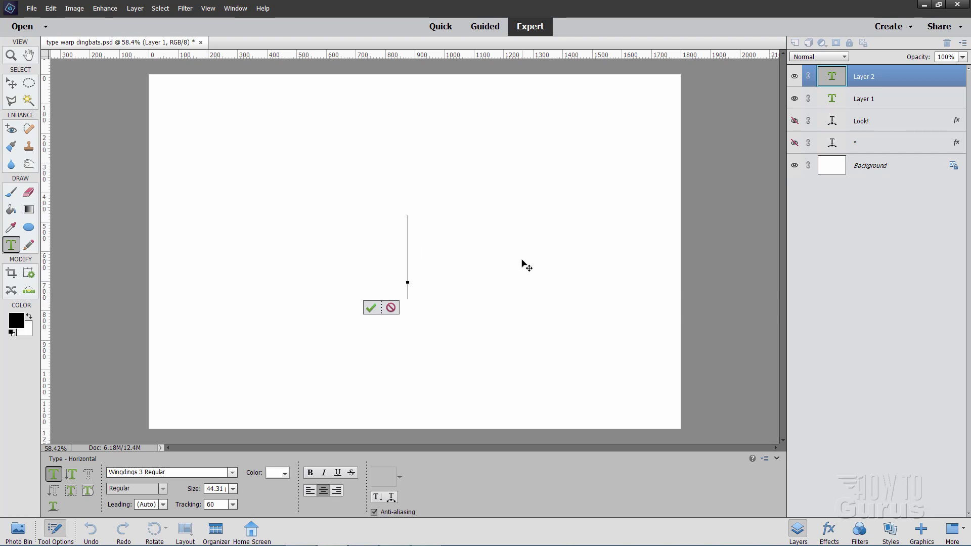
- Switch to Character Map and set its font to Wingdings 3
{"action": "key", "text": "alt+Tab"}
{"action": "left_click_drag", "start_coordinate": [479, 172], "coordinate": [466, 167]}
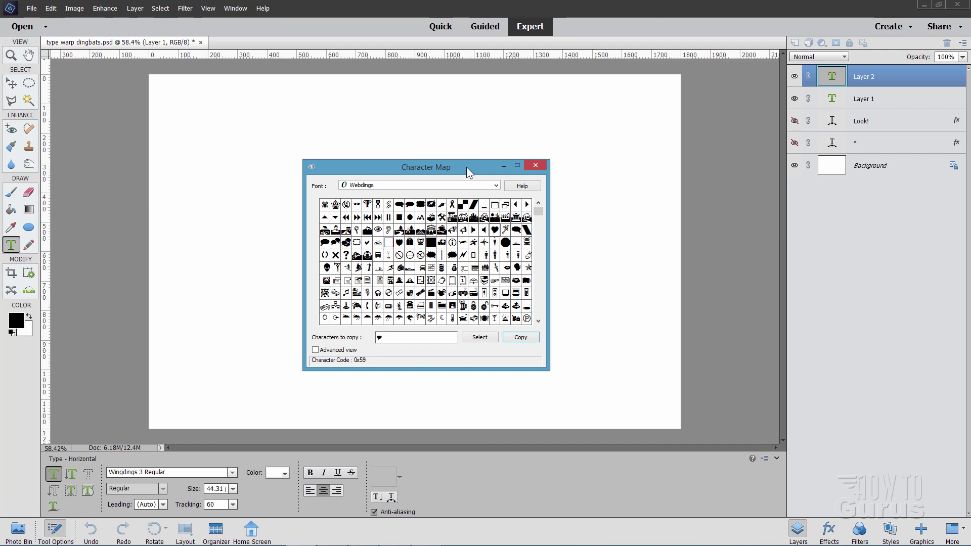
{"action": "left_click", "coordinate": [497, 186]}
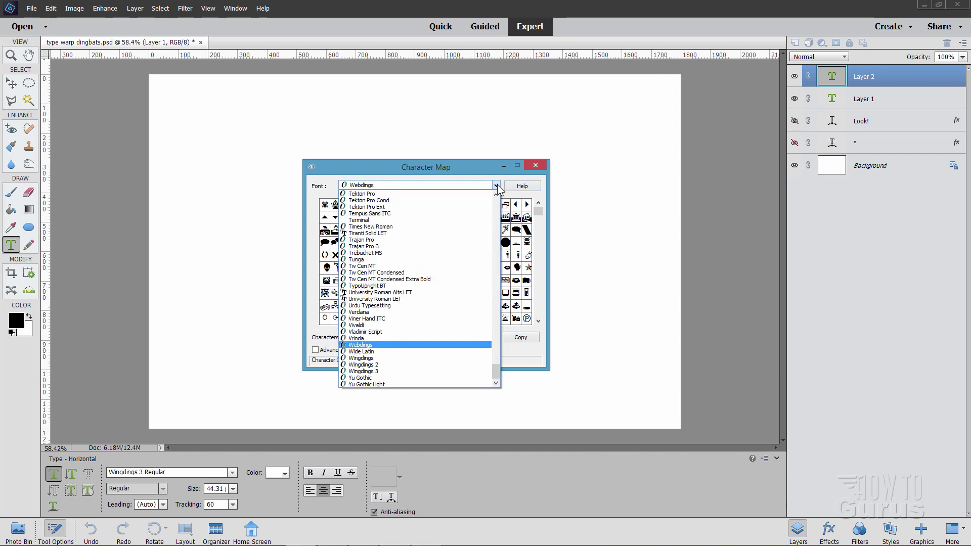
{"action": "left_click", "coordinate": [373, 371]}
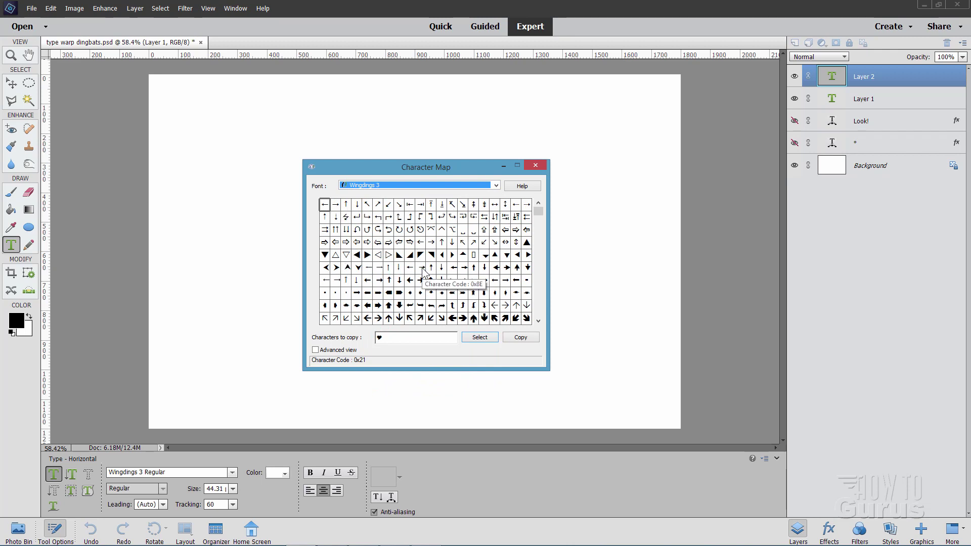
- Replace the heart in the characters to copy with the thick right arrow (0xB0), copy it, and return to Photoshop Elements
{"action": "left_click", "coordinate": [356, 292]}
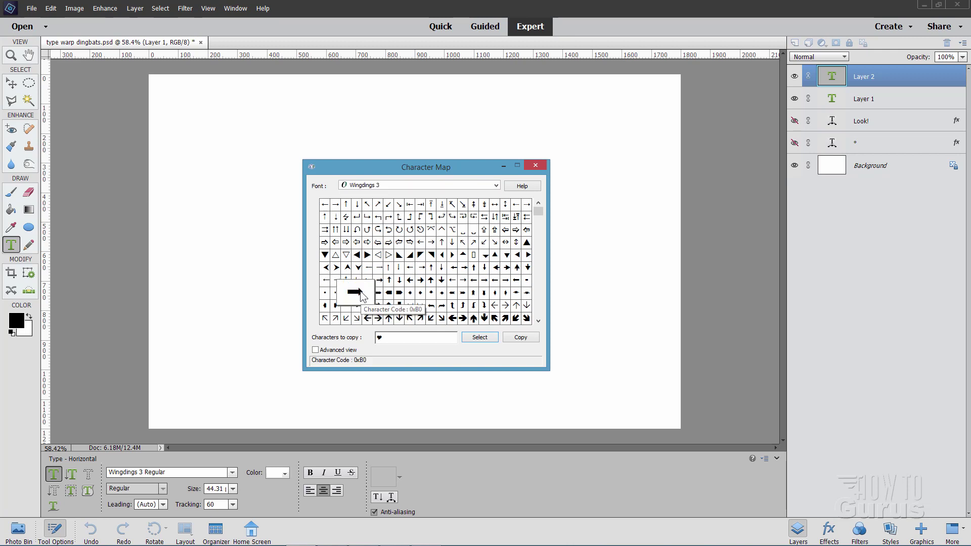
{"action": "double_click", "coordinate": [383, 341]}
{"action": "key", "text": "BackSpace"}
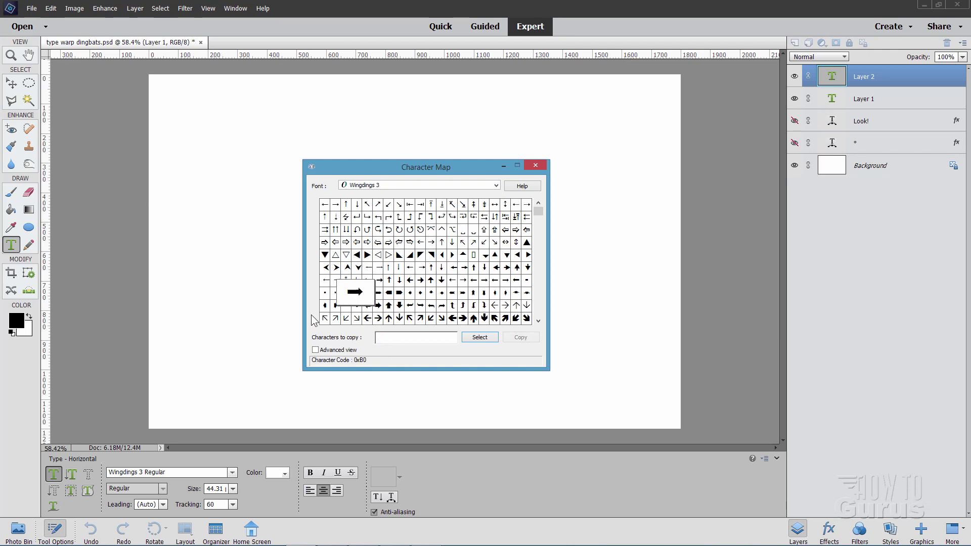
{"action": "left_click", "coordinate": [325, 206]}
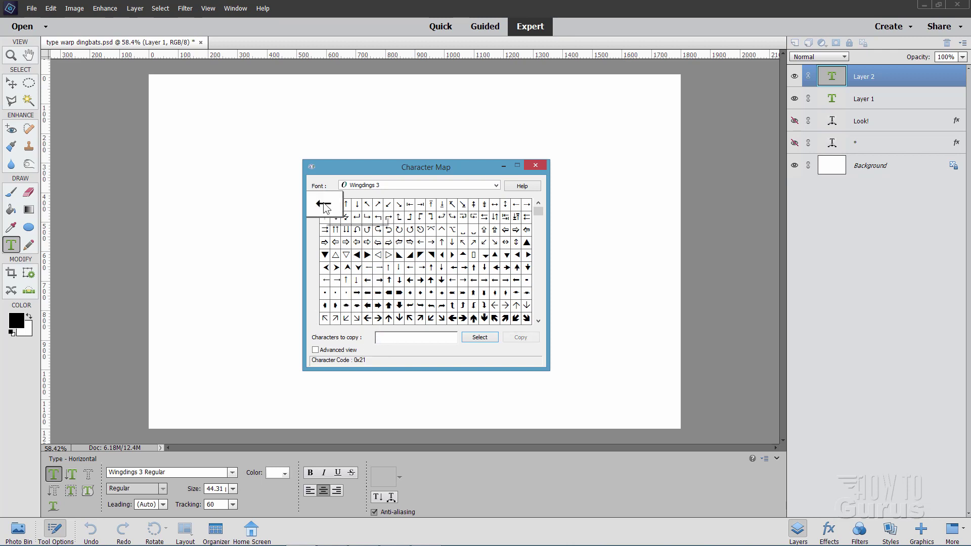
{"action": "double_click", "coordinate": [357, 293]}
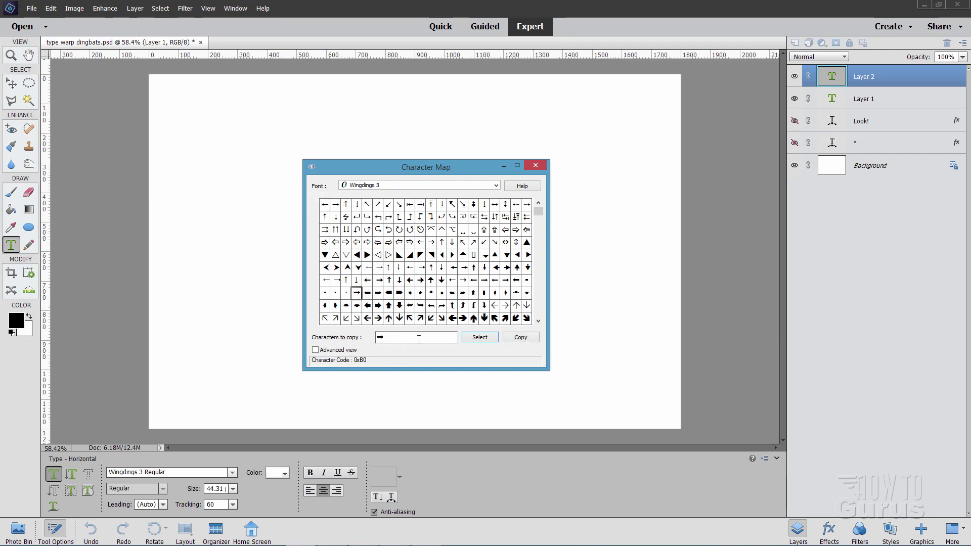
{"action": "left_click", "coordinate": [526, 336]}
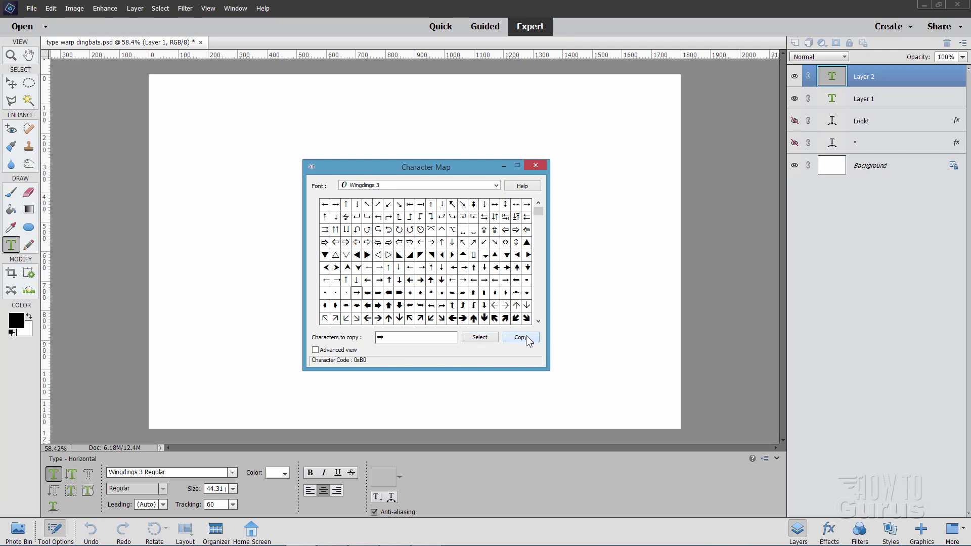
{"action": "left_click", "coordinate": [341, 27]}
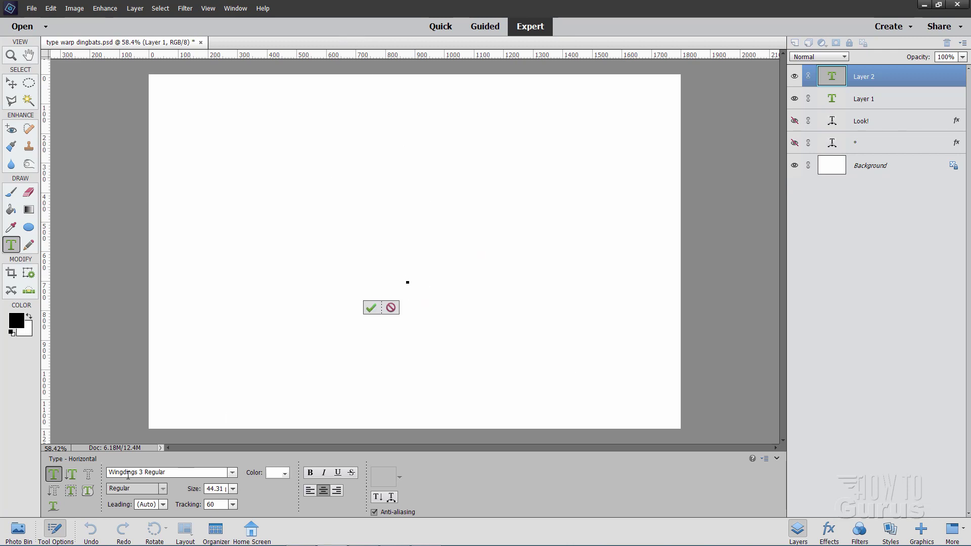
- Set the type color to black, paste the copied arrow into the text line, and commit it near the canvas center
{"action": "left_click", "coordinate": [275, 474]}
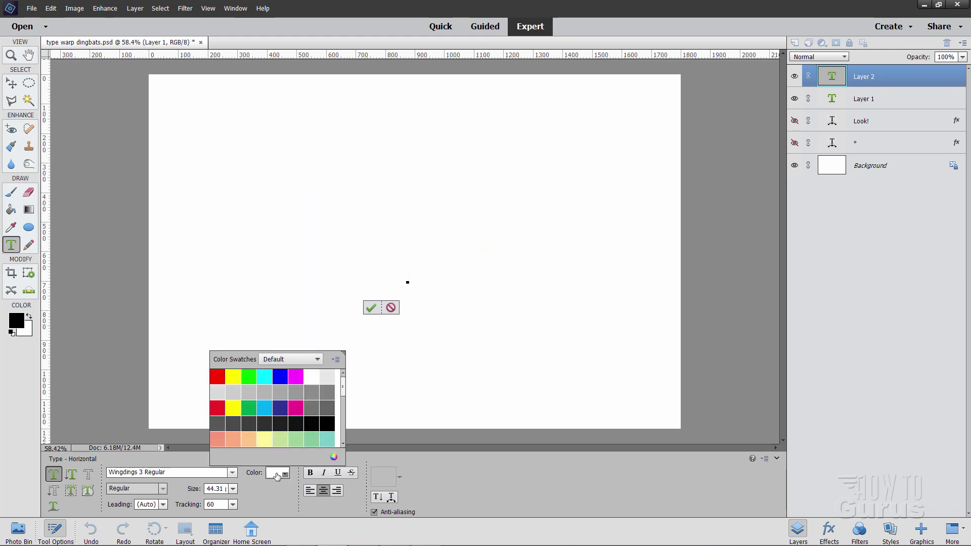
{"action": "left_click", "coordinate": [327, 423]}
{"action": "key", "text": "ctrl+v"}
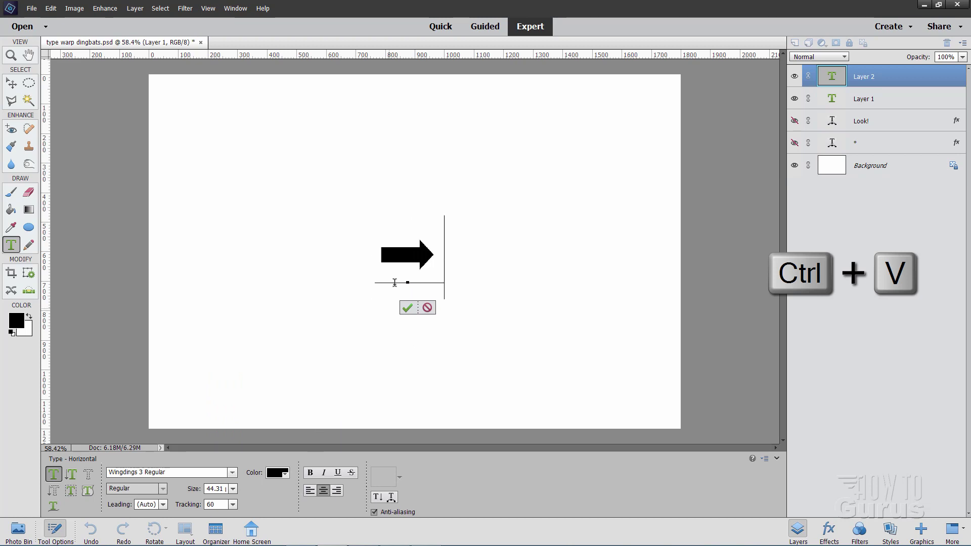
{"action": "left_click", "coordinate": [408, 308]}
{"action": "key", "text": "v"}
{"action": "left_click_drag", "start_coordinate": [428, 265], "coordinate": [435, 271]}
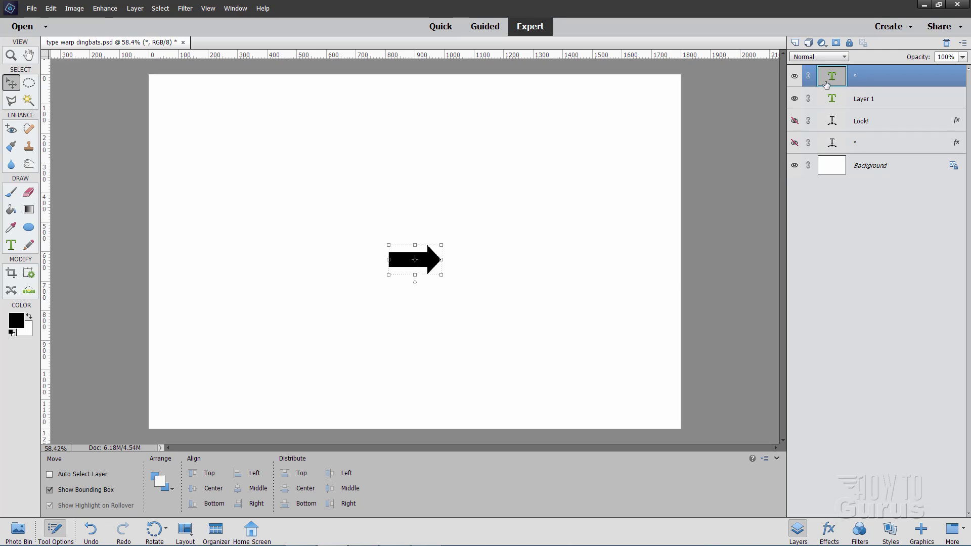
- Scale the arrow proportionally to about 358% so it fills the middle of the canvas
{"action": "left_click", "coordinate": [443, 246]}
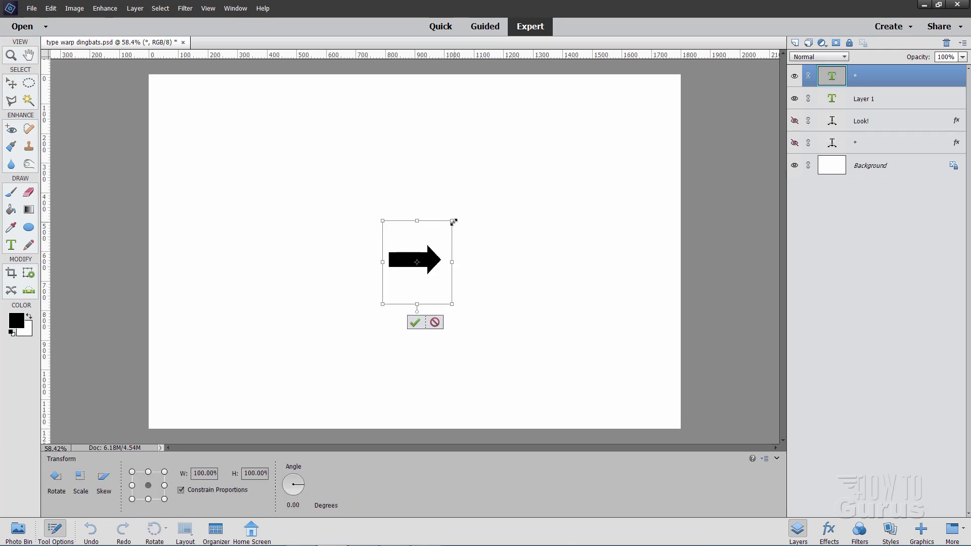
{"action": "left_click_drag", "start_coordinate": [454, 221], "coordinate": [536, 119]}
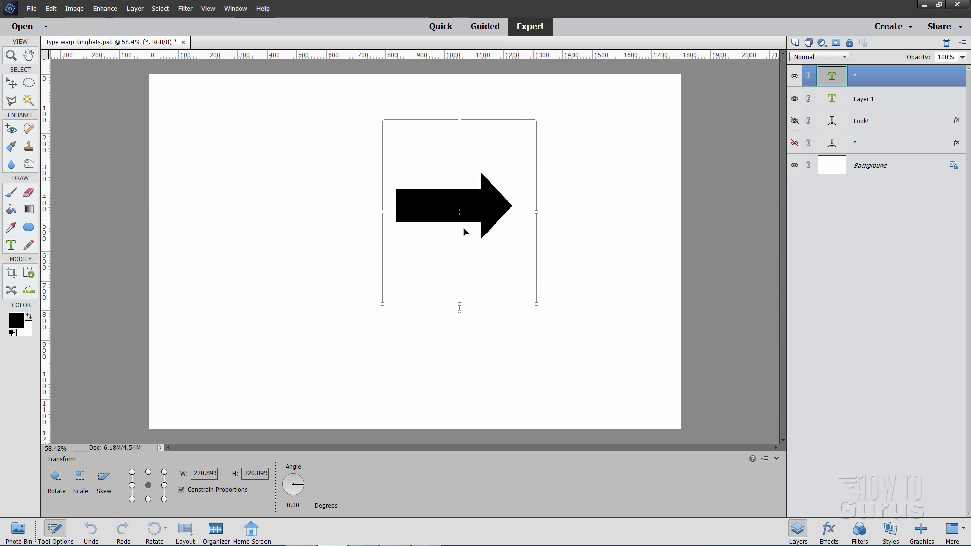
{"action": "left_click_drag", "start_coordinate": [374, 309], "coordinate": [304, 397]}
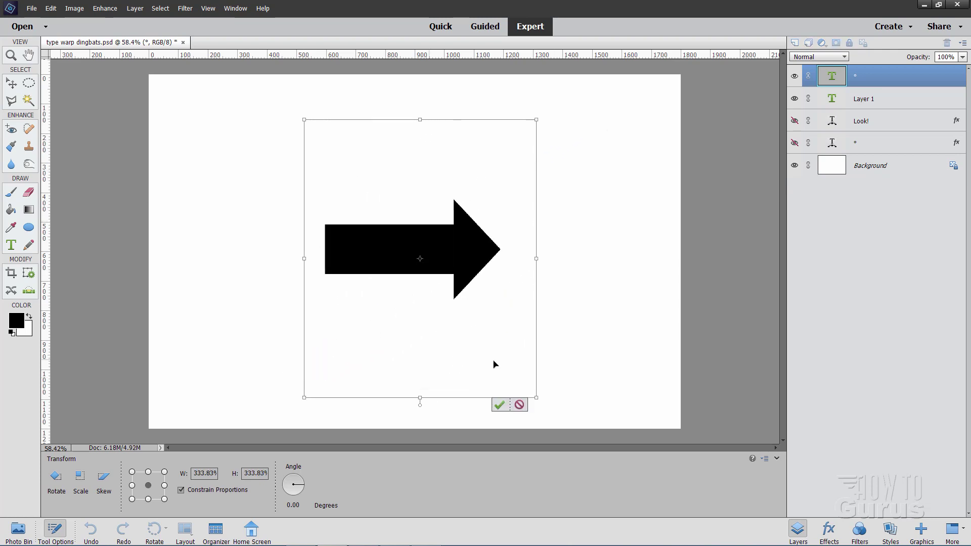
{"action": "left_click_drag", "start_coordinate": [541, 391], "coordinate": [556, 413]}
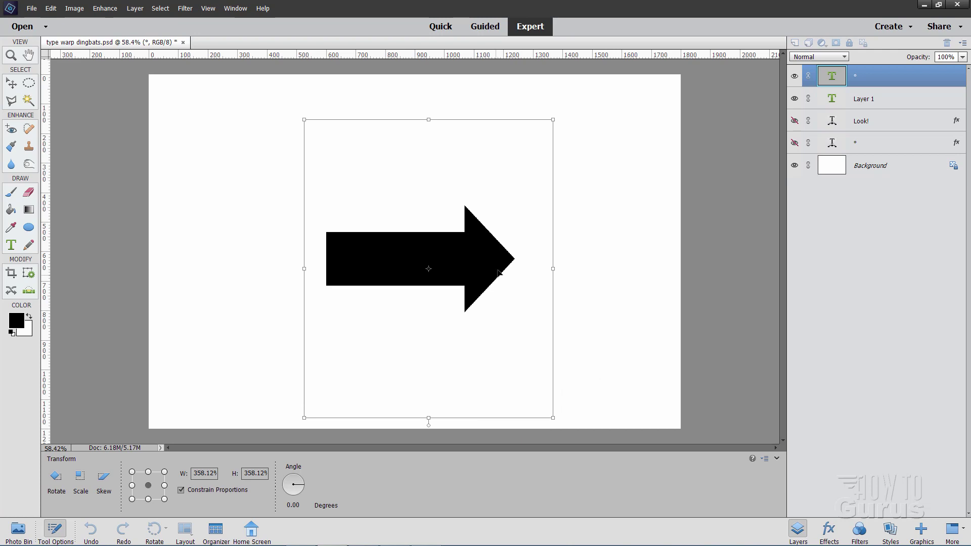
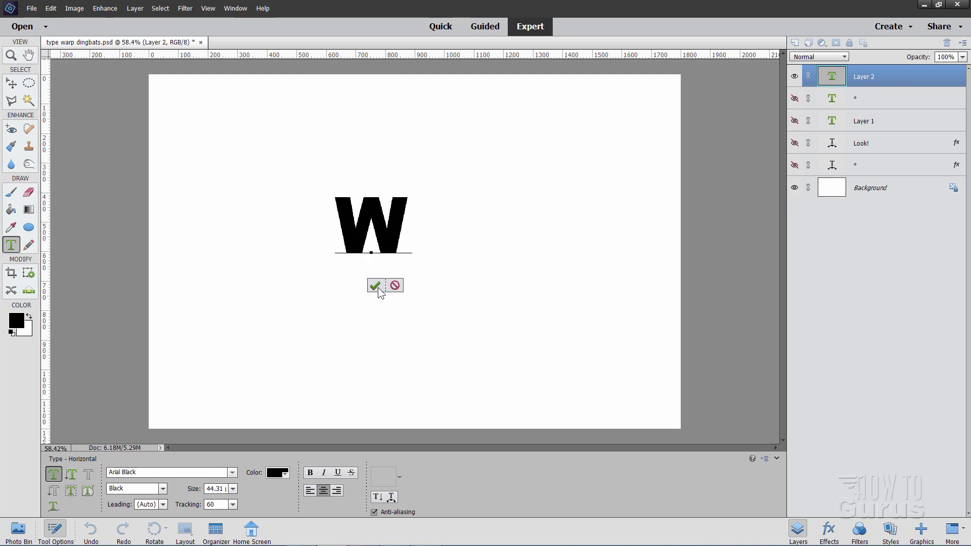
- Commit the W text, enlarge it to a type size of about 128, and place it in the canvas's upper half
{"action": "left_click", "coordinate": [375, 286]}
{"action": "key", "text": "v"}
{"action": "left_click_drag", "start_coordinate": [407, 255], "coordinate": [535, 342]}
{"action": "key", "text": "Return"}
{"action": "left_click_drag", "start_coordinate": [456, 278], "coordinate": [458, 233]}
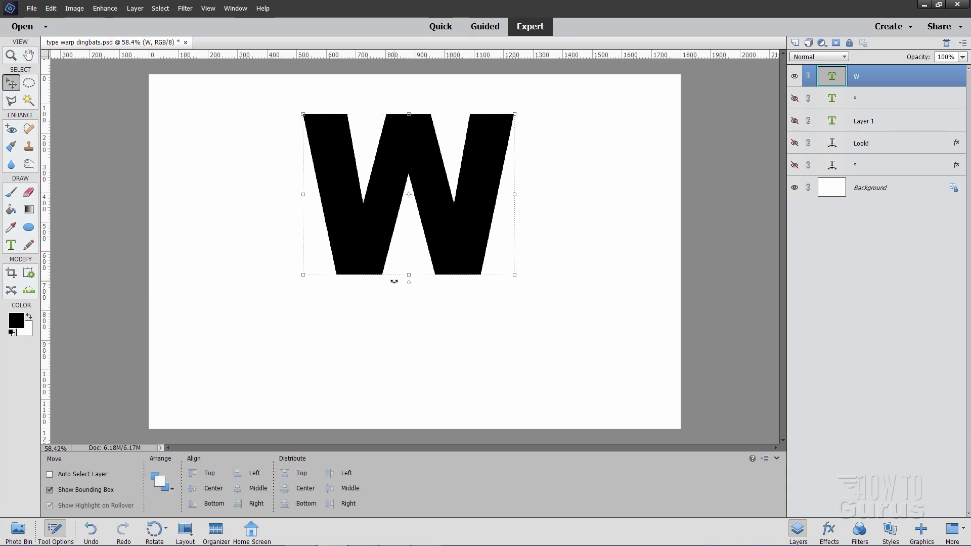
- Try a horizontal Arc warp on the W with bend +31%, horizontal distortion +44% and vertical distortion -1%
{"action": "left_click", "coordinate": [11, 245]}
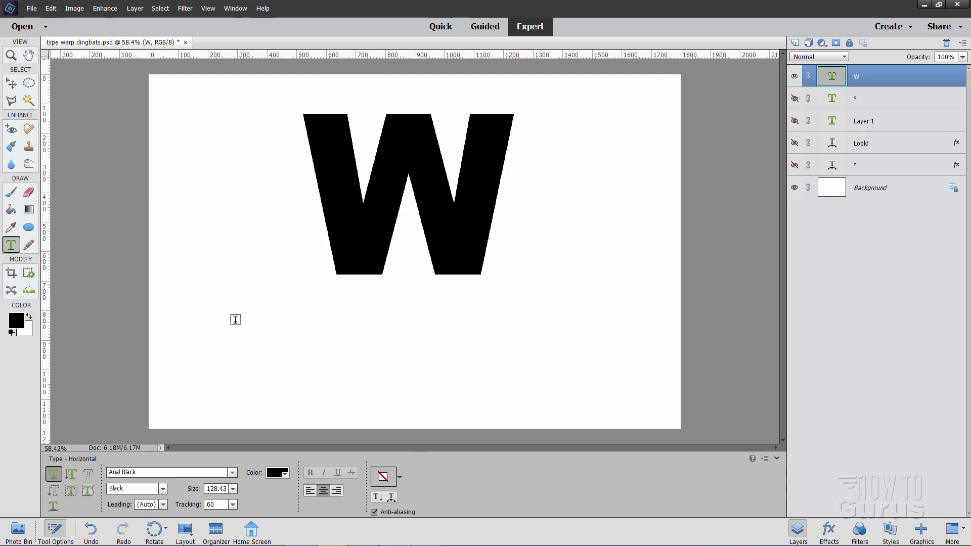
{"action": "left_click", "coordinate": [390, 497]}
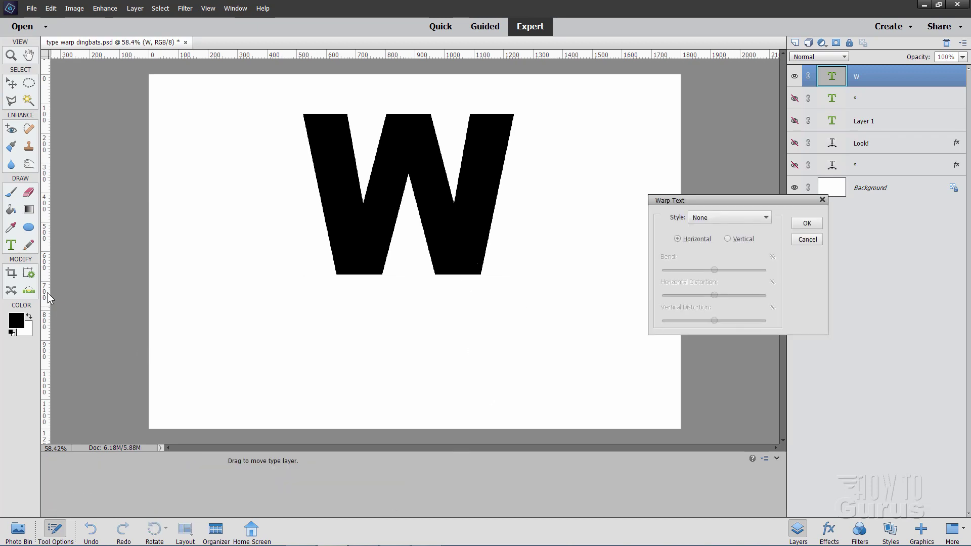
{"action": "key", "text": "Escape"}
{"action": "left_click", "coordinate": [392, 497]}
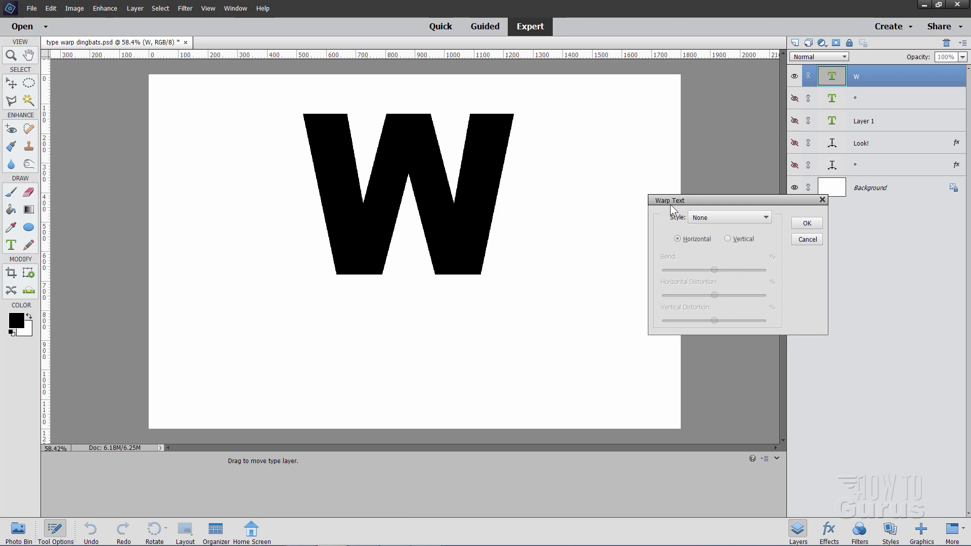
{"action": "left_click_drag", "start_coordinate": [681, 204], "coordinate": [657, 206]}
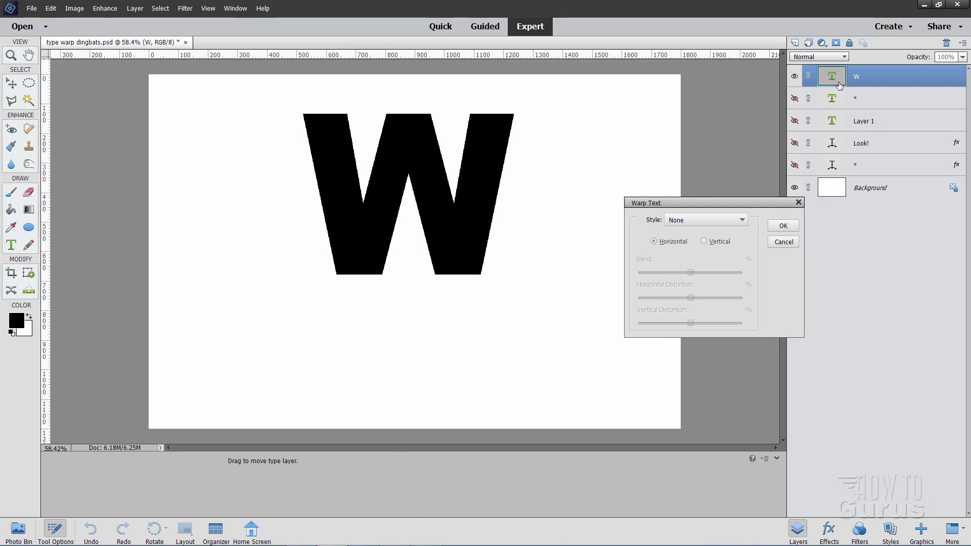
{"action": "left_click", "coordinate": [741, 219]}
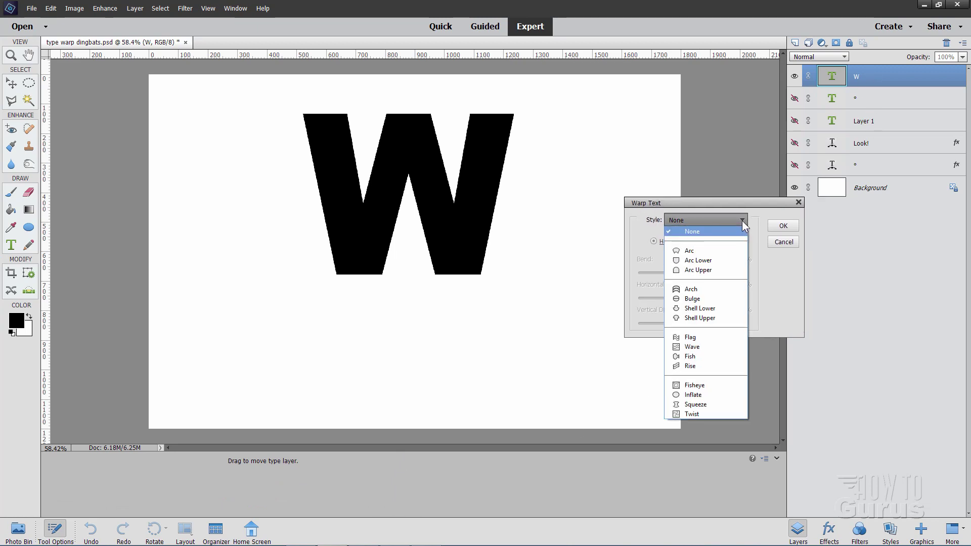
{"action": "left_click", "coordinate": [709, 255]}
{"action": "left_click_drag", "start_coordinate": [509, 223], "coordinate": [517, 291]}
{"action": "left_click_drag", "start_coordinate": [716, 273], "coordinate": [691, 326]}
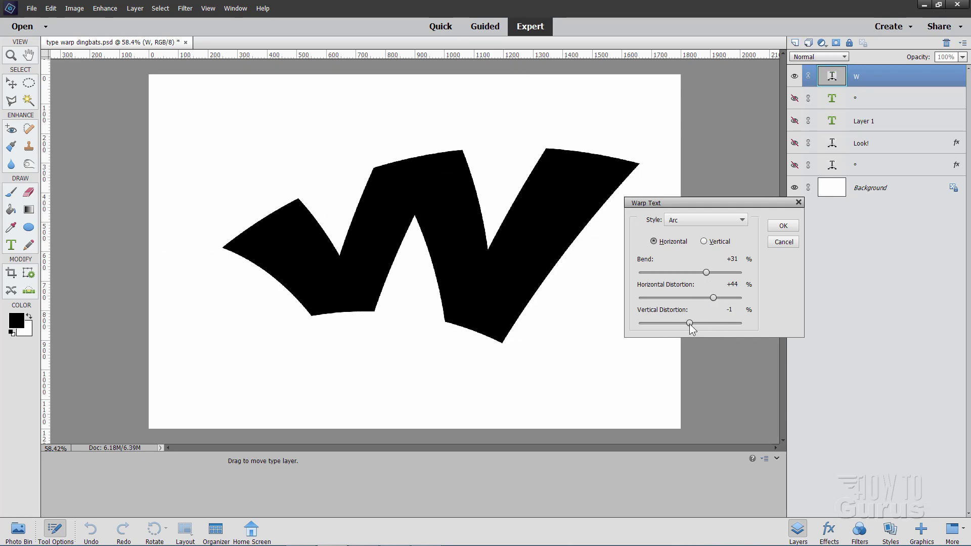
- Try the Bulge, Flag, Fisheye and Squeeze warp styles on the W and cancel the warp
{"action": "left_click", "coordinate": [718, 220]}
{"action": "left_click", "coordinate": [692, 298]}
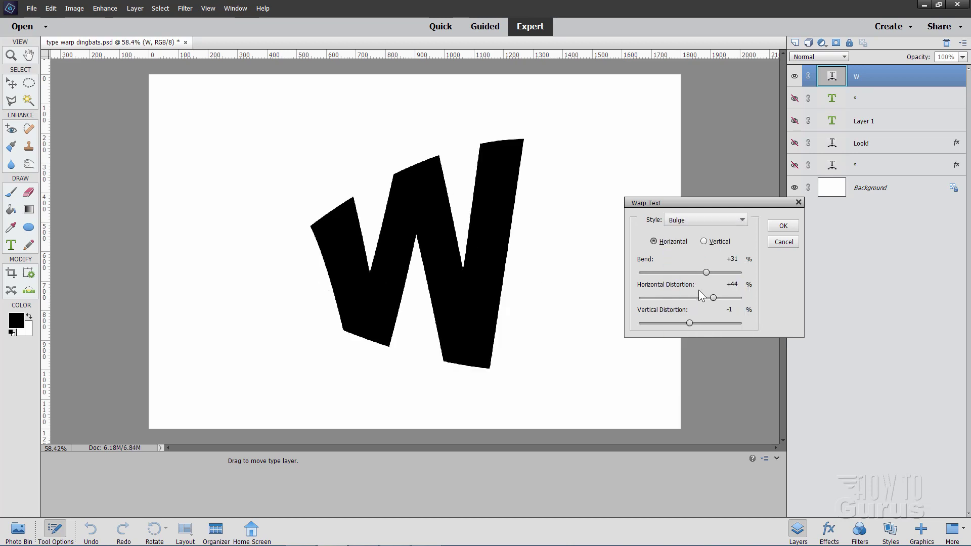
{"action": "left_click", "coordinate": [706, 221]}
{"action": "left_click", "coordinate": [693, 337]}
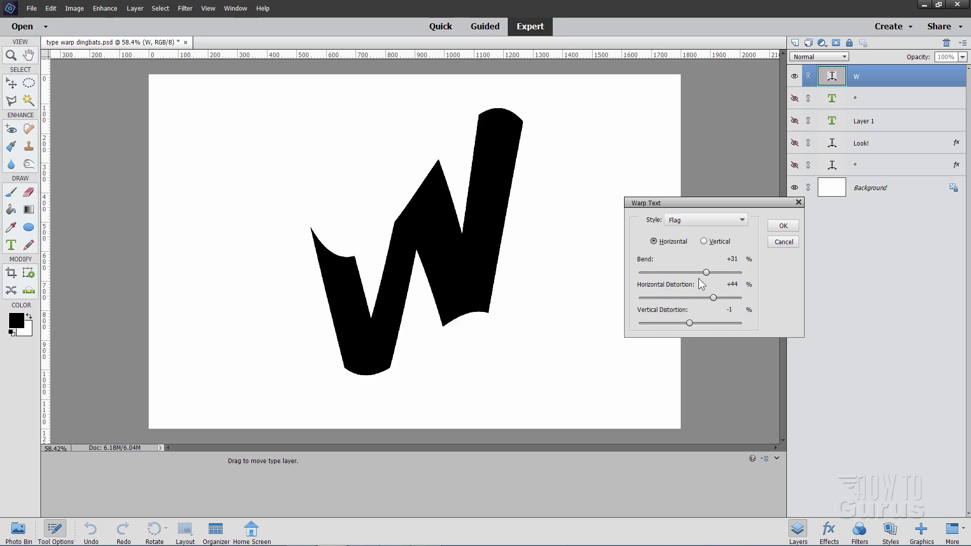
{"action": "left_click", "coordinate": [703, 221]}
{"action": "left_click", "coordinate": [692, 385]}
{"action": "left_click", "coordinate": [713, 223]}
{"action": "left_click", "coordinate": [690, 410]}
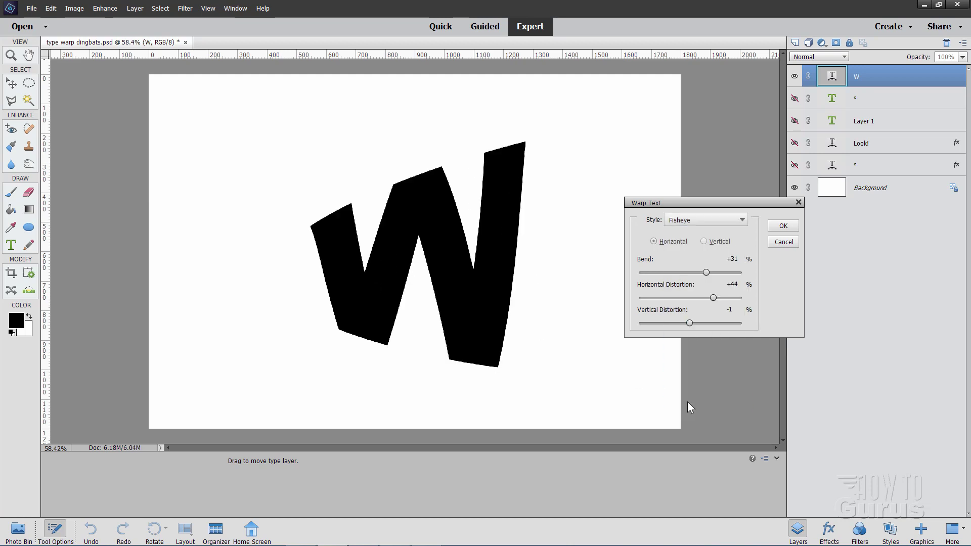
{"action": "left_click", "coordinate": [783, 241]}
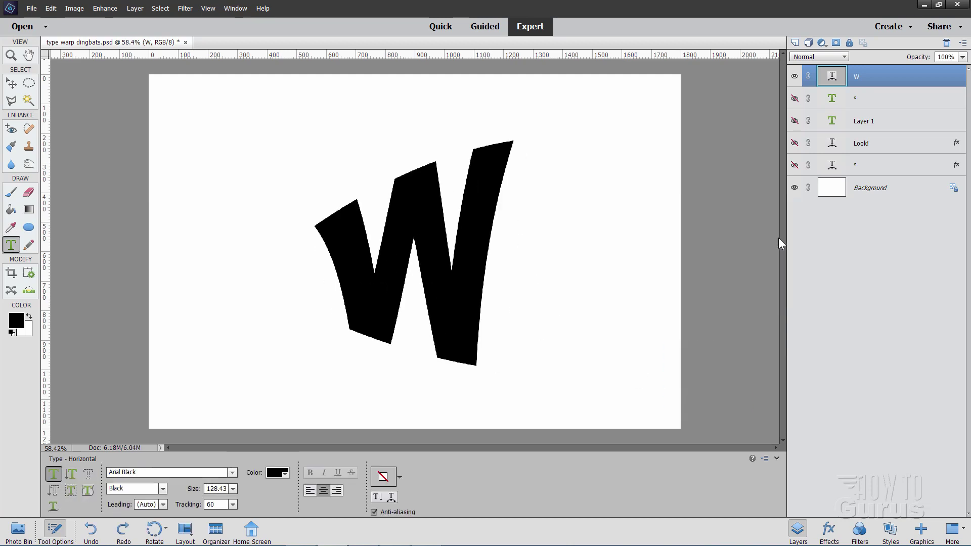
- Hide the W layer, then show and select the large arrow text layer beneath it
{"action": "left_click", "coordinate": [793, 77]}
{"action": "left_click", "coordinate": [794, 98]}
{"action": "left_click", "coordinate": [832, 101]}
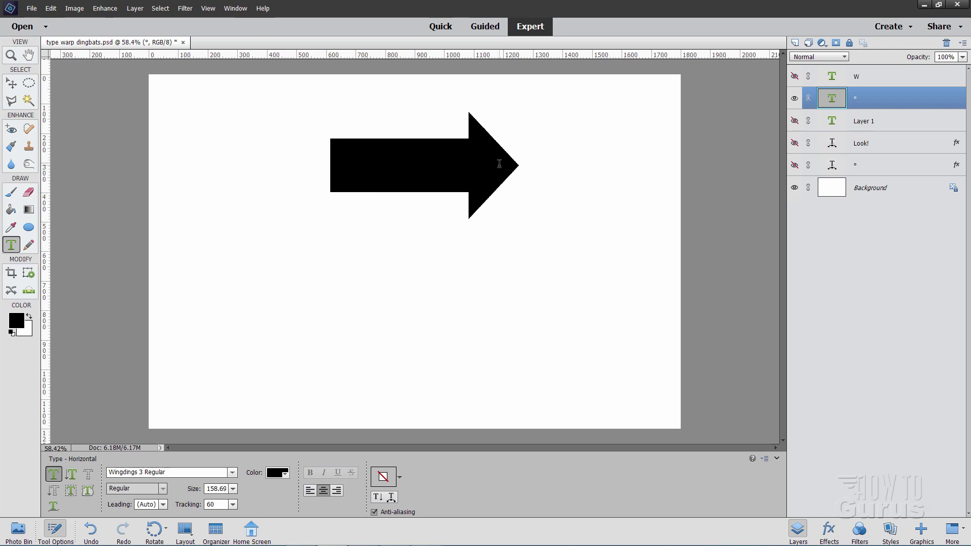
- Warp the arrow with a horizontal Arc at bend +42%, horizontal distortion +12% and vertical distortion +6%, moving it lower on the canvas
{"action": "left_click", "coordinate": [392, 498]}
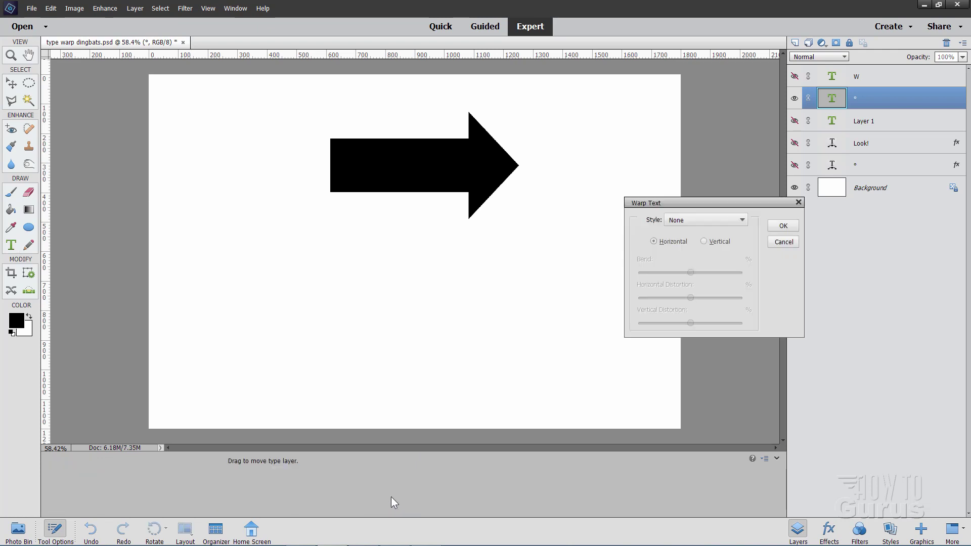
{"action": "left_click", "coordinate": [720, 220]}
{"action": "left_click", "coordinate": [692, 242]}
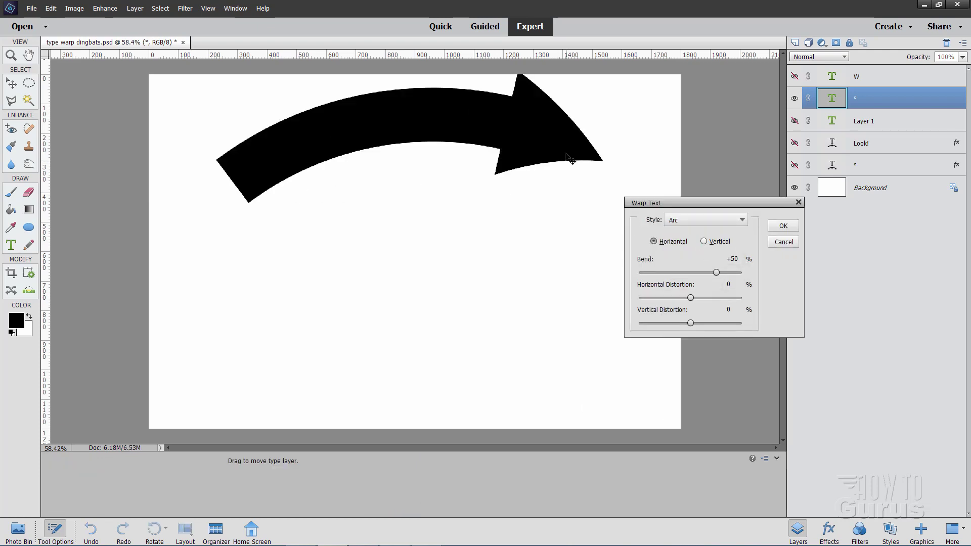
{"action": "left_click_drag", "start_coordinate": [386, 143], "coordinate": [381, 167]}
{"action": "left_click_drag", "start_coordinate": [696, 204], "coordinate": [695, 210]}
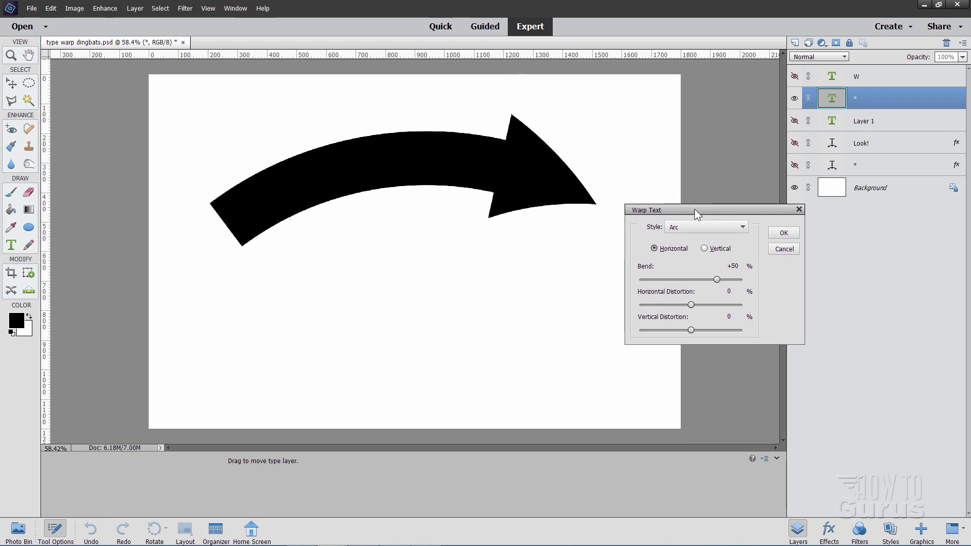
{"action": "left_click_drag", "start_coordinate": [716, 279], "coordinate": [696, 331]}
- Try the arrow's warp in vertical orientation and as a horizontal Arch with a bend of +16%
{"action": "left_click", "coordinate": [704, 248]}
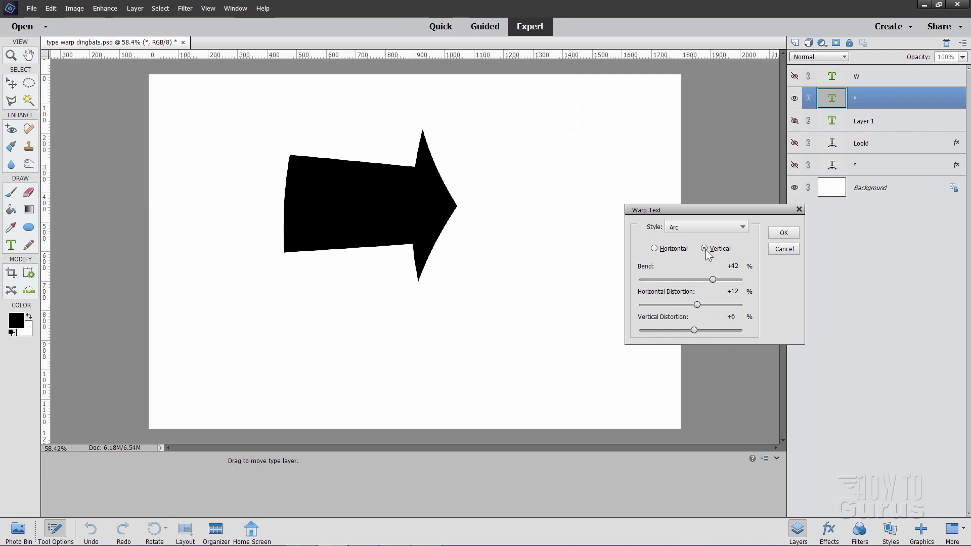
{"action": "left_click_drag", "start_coordinate": [712, 281], "coordinate": [693, 290]}
{"action": "key", "text": "alt+h"}
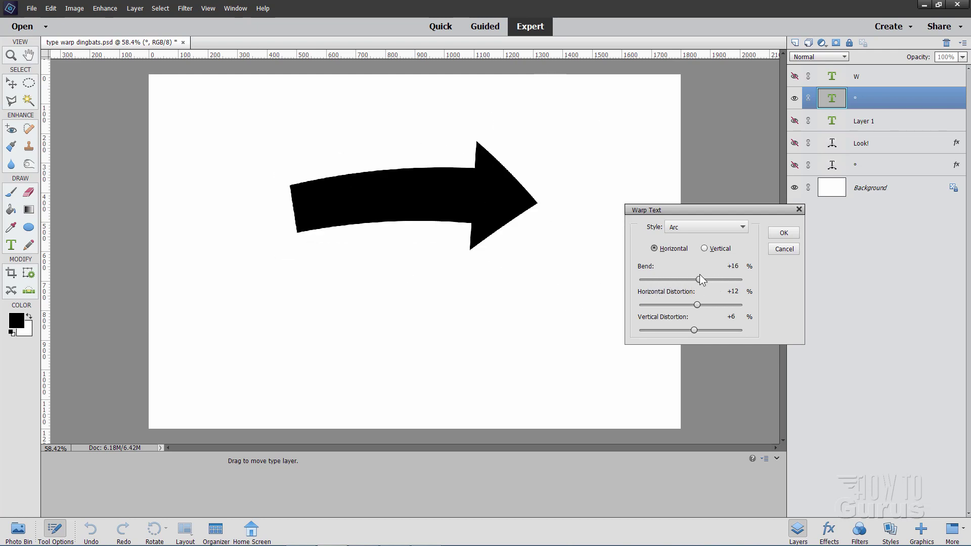
{"action": "left_click", "coordinate": [700, 228]}
{"action": "left_click", "coordinate": [697, 297]}
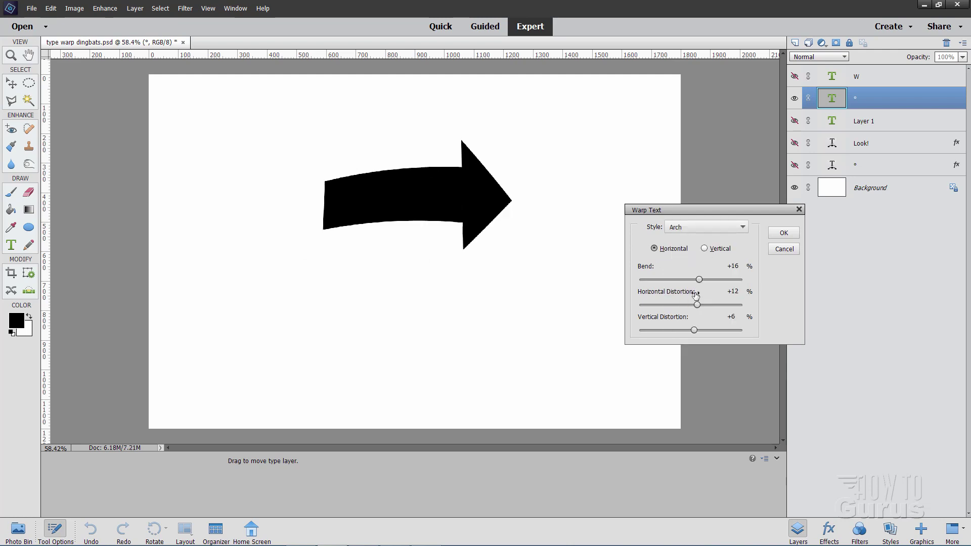
- Try a vertical Flag warp on the arrow with bend +26% and horizontal distortion -88%
{"action": "left_click", "coordinate": [705, 227]}
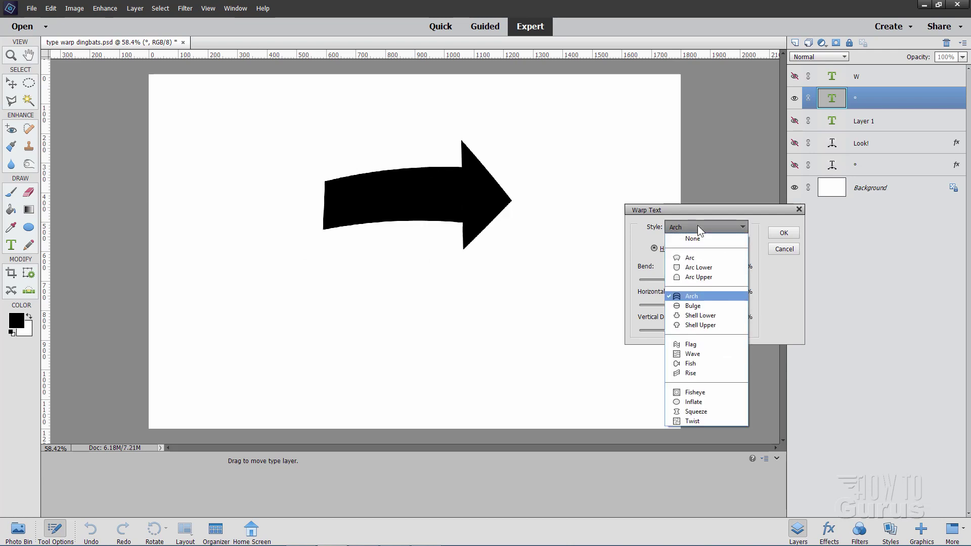
{"action": "left_click", "coordinate": [704, 343]}
{"action": "left_click_drag", "start_coordinate": [703, 282], "coordinate": [658, 306]}
{"action": "left_click", "coordinate": [704, 248]}
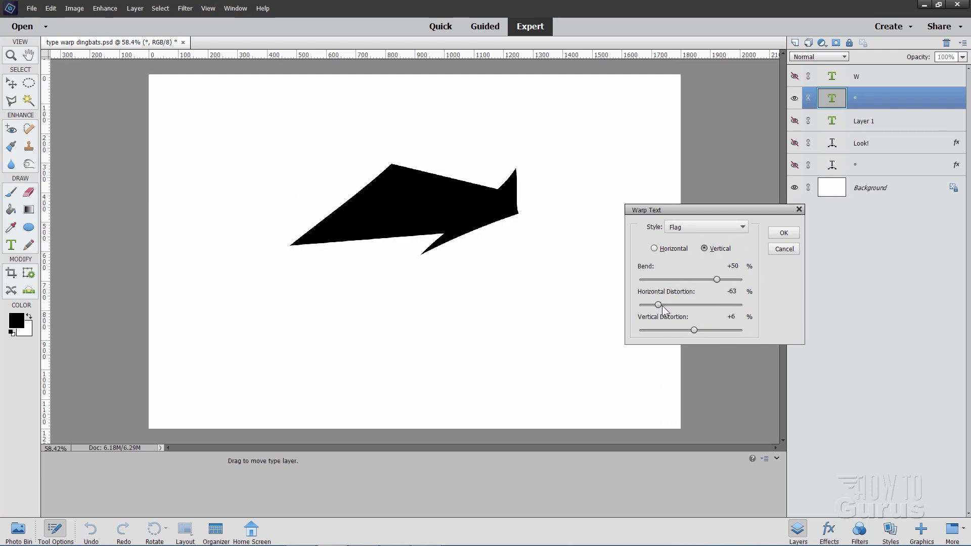
{"action": "left_click_drag", "start_coordinate": [716, 281], "coordinate": [704, 281]}
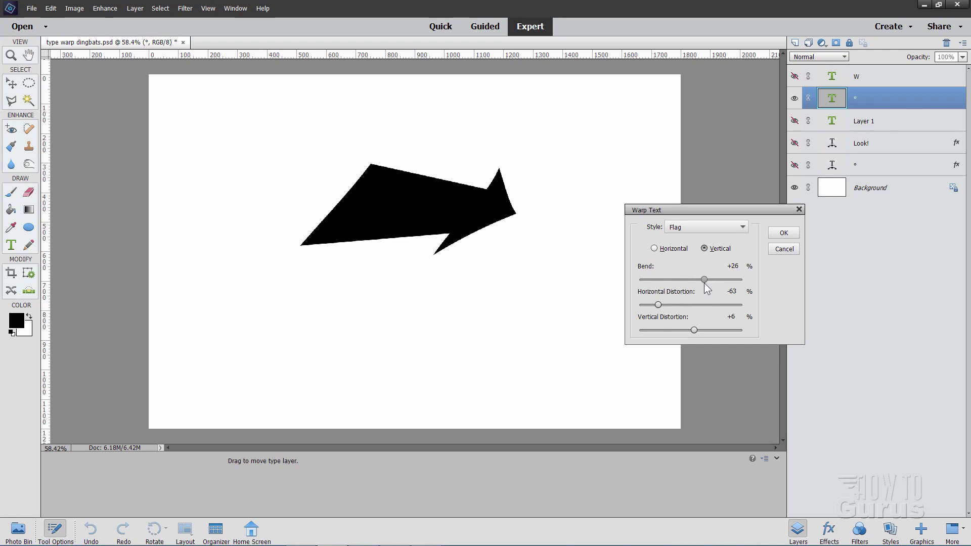
{"action": "left_click_drag", "start_coordinate": [657, 305], "coordinate": [645, 306]}
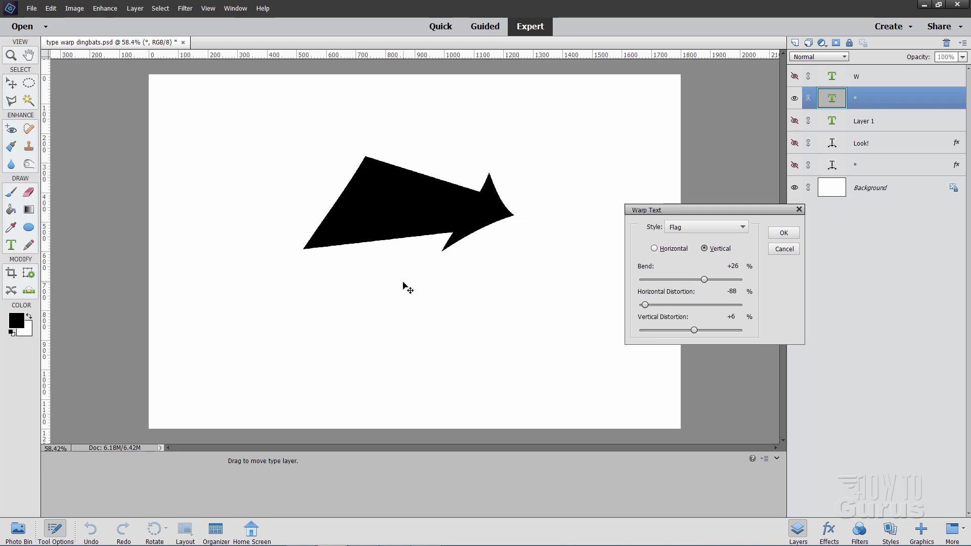
- Apply a horizontal Arc warp to the arrow with bend +38% and horizontal distortion +22%
{"action": "left_click", "coordinate": [701, 227]}
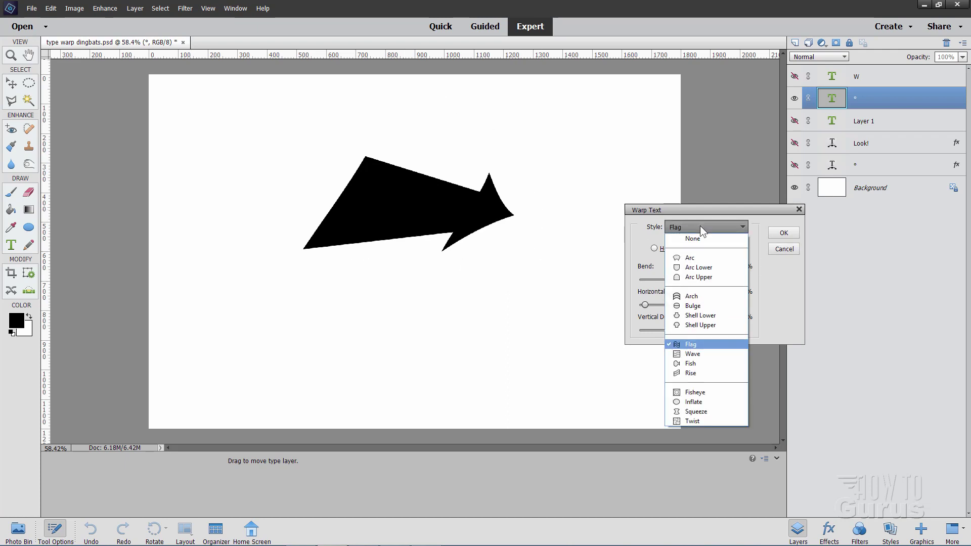
{"action": "left_click", "coordinate": [701, 254]}
{"action": "left_click", "coordinate": [663, 248]}
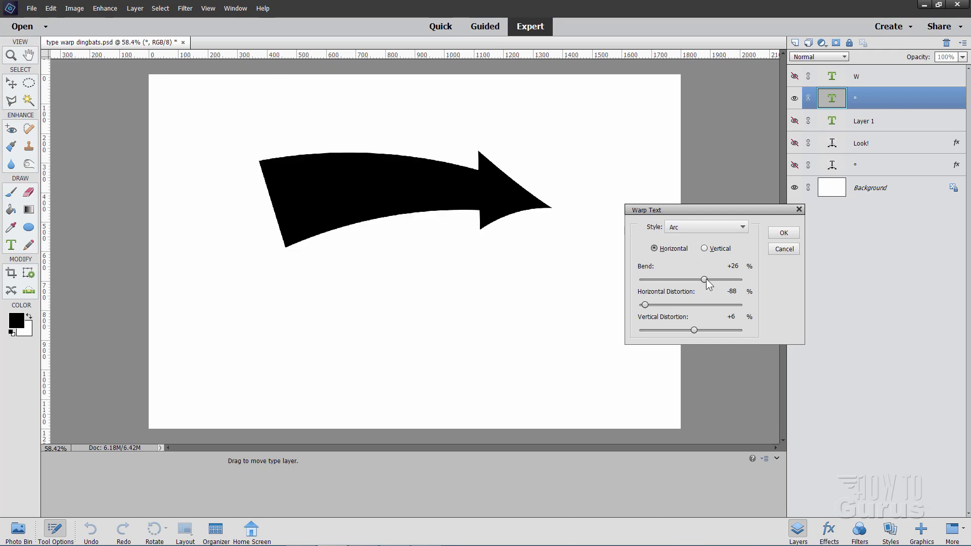
{"action": "left_click_drag", "start_coordinate": [706, 281], "coordinate": [710, 281]}
{"action": "left_click_drag", "start_coordinate": [645, 305], "coordinate": [707, 306]}
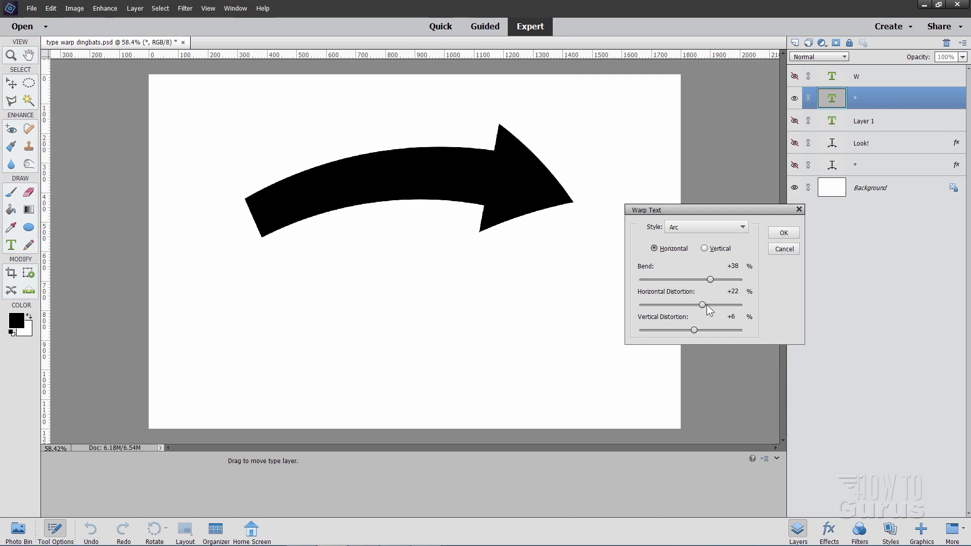
{"action": "left_click", "coordinate": [781, 234]}
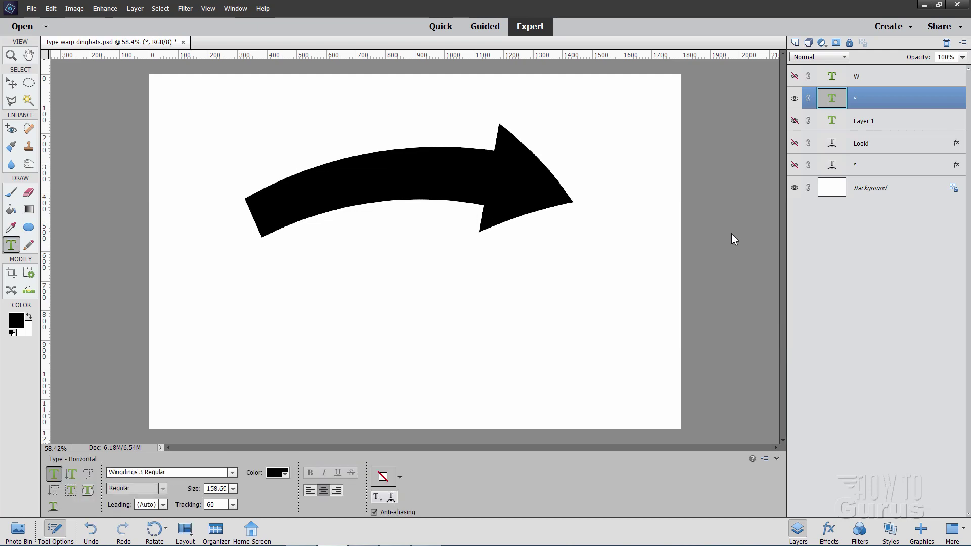
- Reposition the warped arrow on the canvas and rotate it clockwise by about 14.23 degrees, committing the transform
{"action": "left_click", "coordinate": [11, 85]}
{"action": "left_click", "coordinate": [579, 245]}
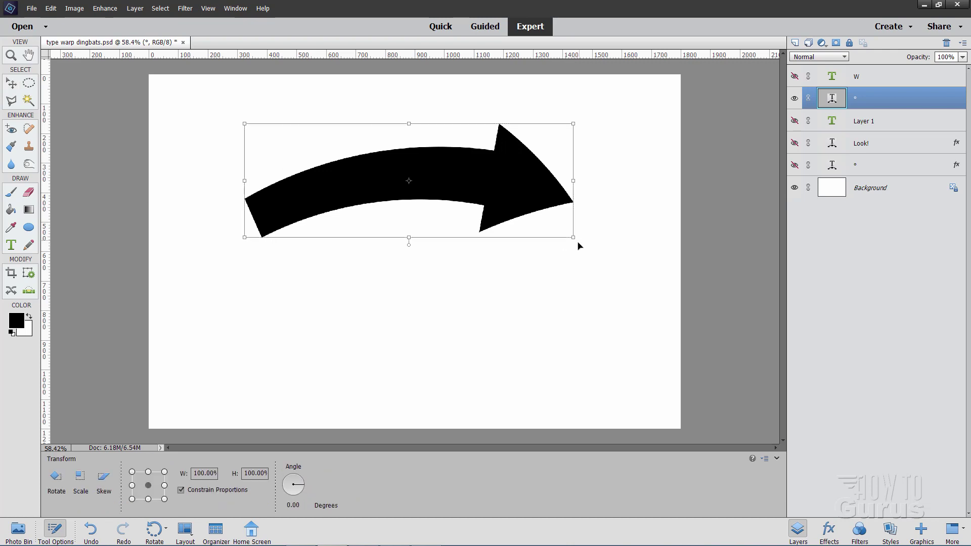
{"action": "left_click_drag", "start_coordinate": [579, 246], "coordinate": [544, 279]}
{"action": "left_click_drag", "start_coordinate": [529, 237], "coordinate": [523, 215]}
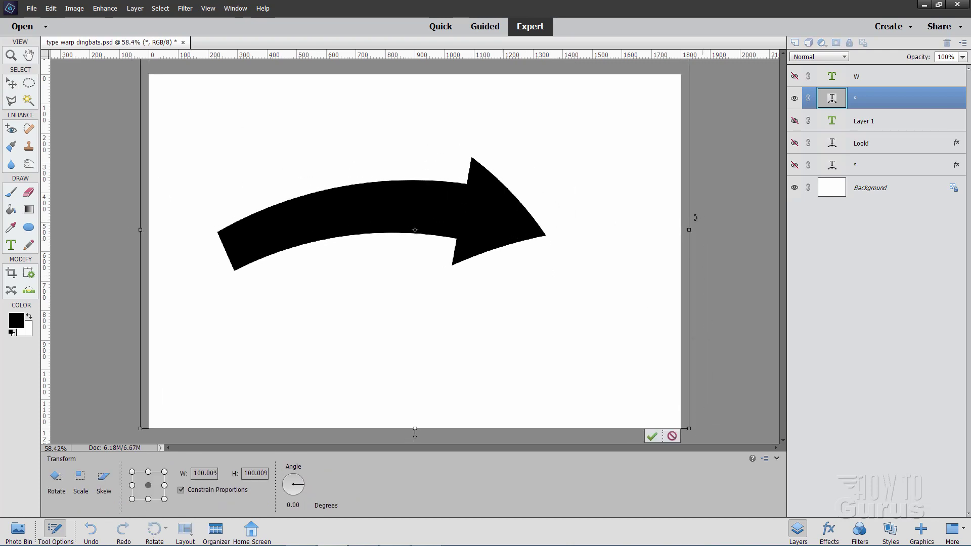
{"action": "left_click_drag", "start_coordinate": [702, 230], "coordinate": [693, 312]}
{"action": "left_click_drag", "start_coordinate": [503, 253], "coordinate": [530, 211]}
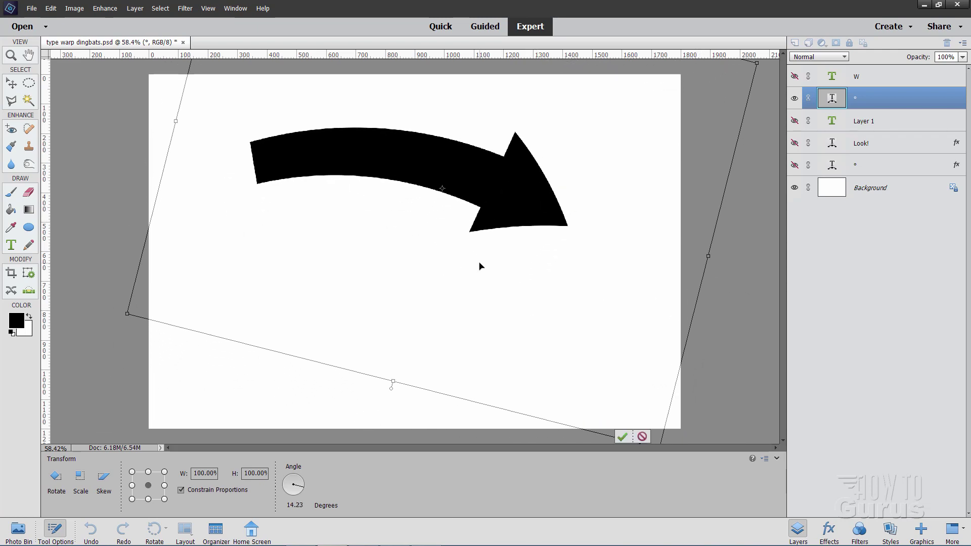
{"action": "left_click", "coordinate": [622, 436]}
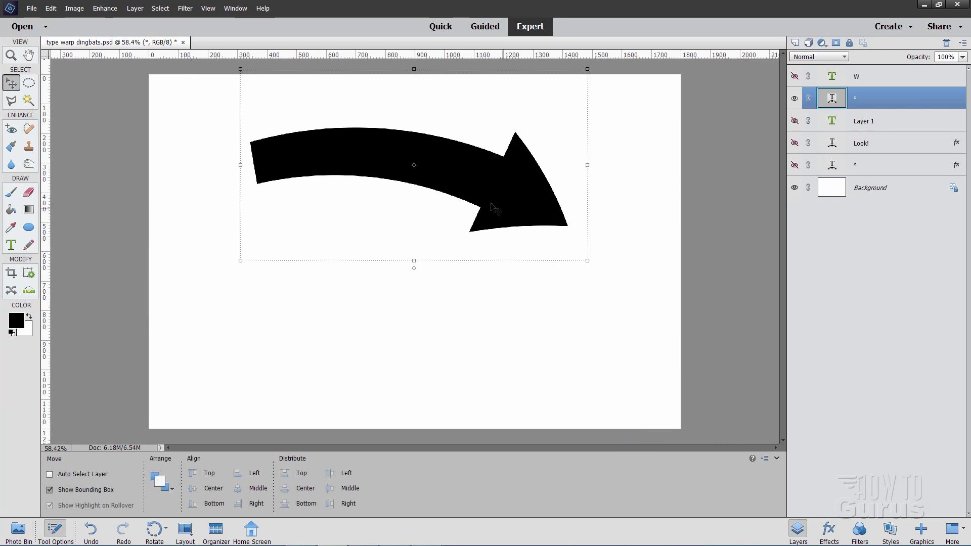
- Recolor the arrow dingbat from the default swatches to bright red and commit the text edit
{"action": "left_click", "coordinate": [11, 246]}
{"action": "left_click", "coordinate": [342, 168]}
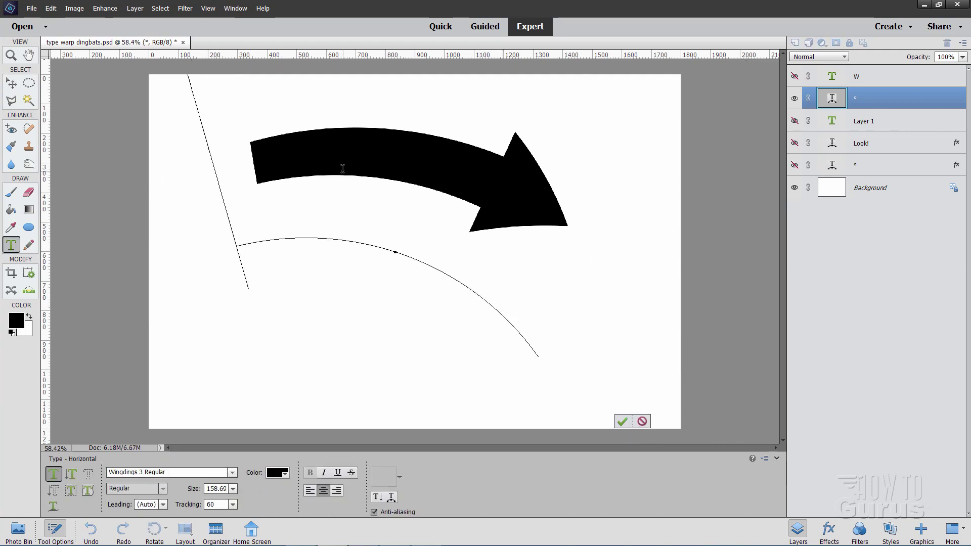
{"action": "key", "text": "ctrl+a"}
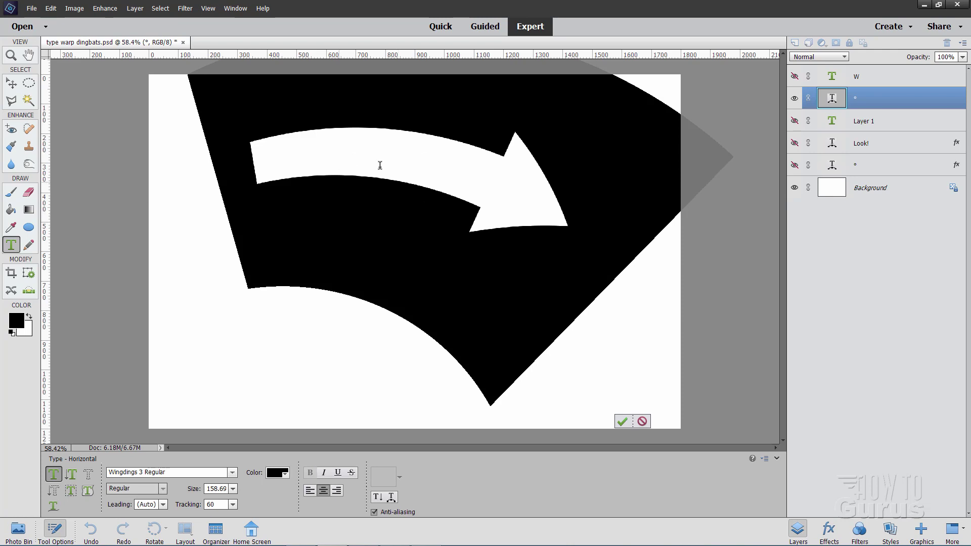
{"action": "left_click", "coordinate": [276, 472]}
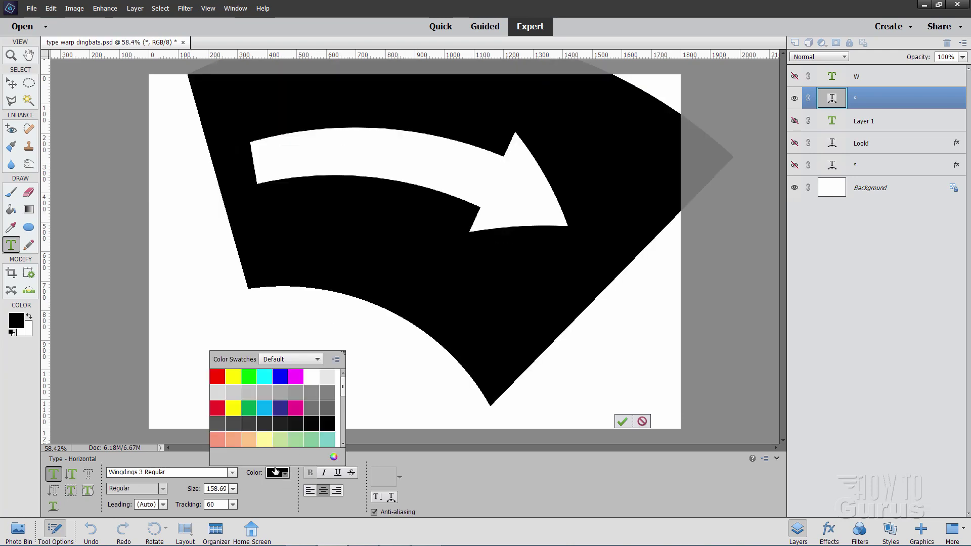
{"action": "left_click", "coordinate": [216, 376]}
{"action": "left_click", "coordinate": [483, 204]}
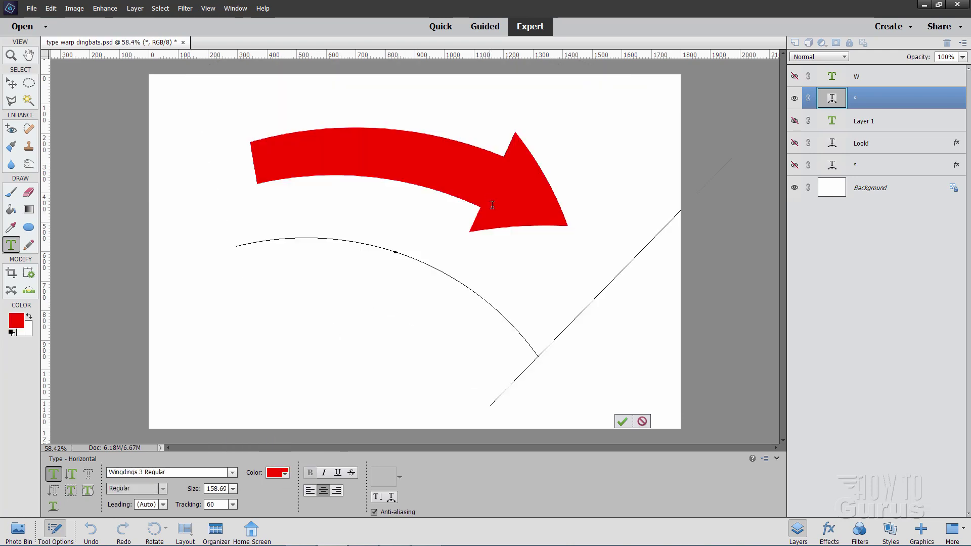
{"action": "left_click", "coordinate": [623, 424]}
{"action": "key", "text": "v"}
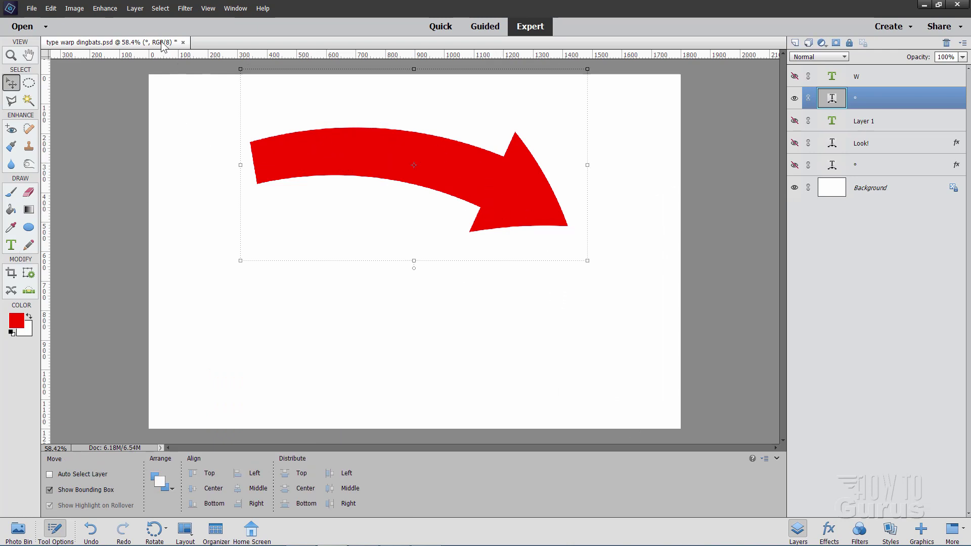
- Add a drop shadow to the arrow with size 0 px, distance 29 px, opacity 100% and lighting angle 39°
{"action": "left_click", "coordinate": [135, 8]}
{"action": "mouse_move", "coordinate": [158, 64]}
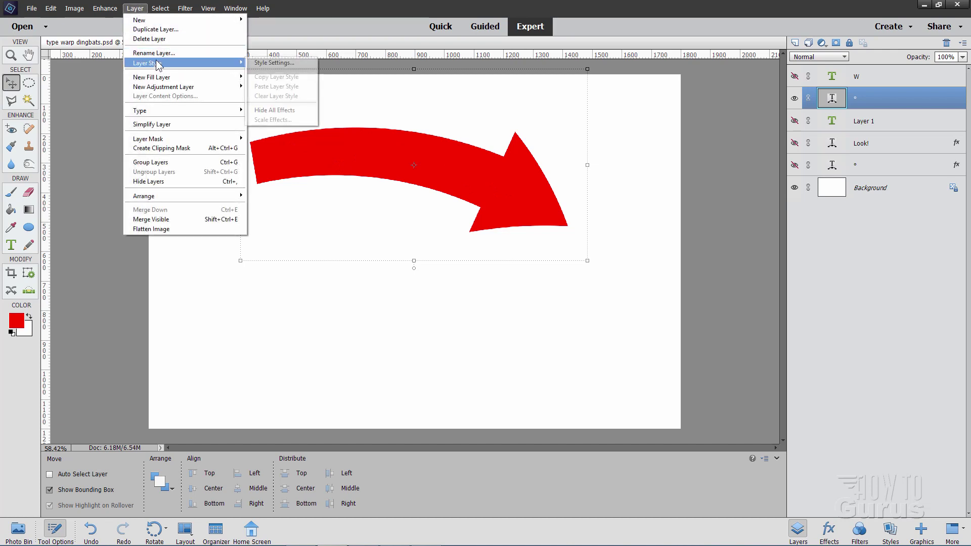
{"action": "left_click", "coordinate": [257, 62]}
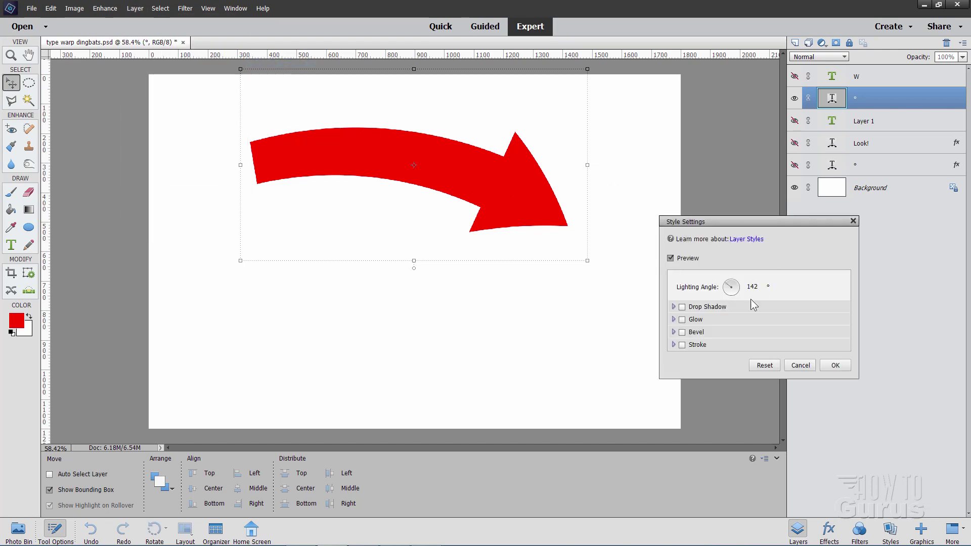
{"action": "left_click", "coordinate": [682, 307]}
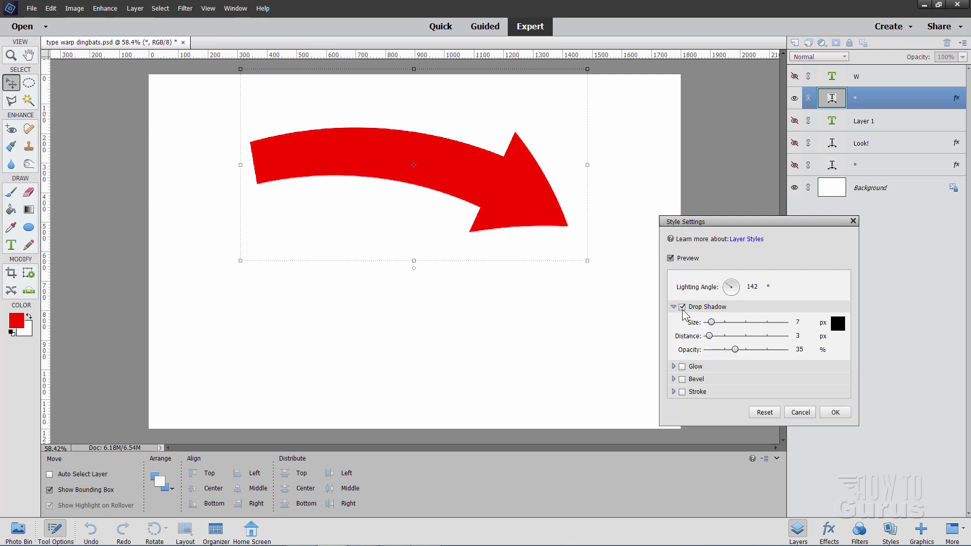
{"action": "left_click_drag", "start_coordinate": [734, 349], "coordinate": [799, 354]}
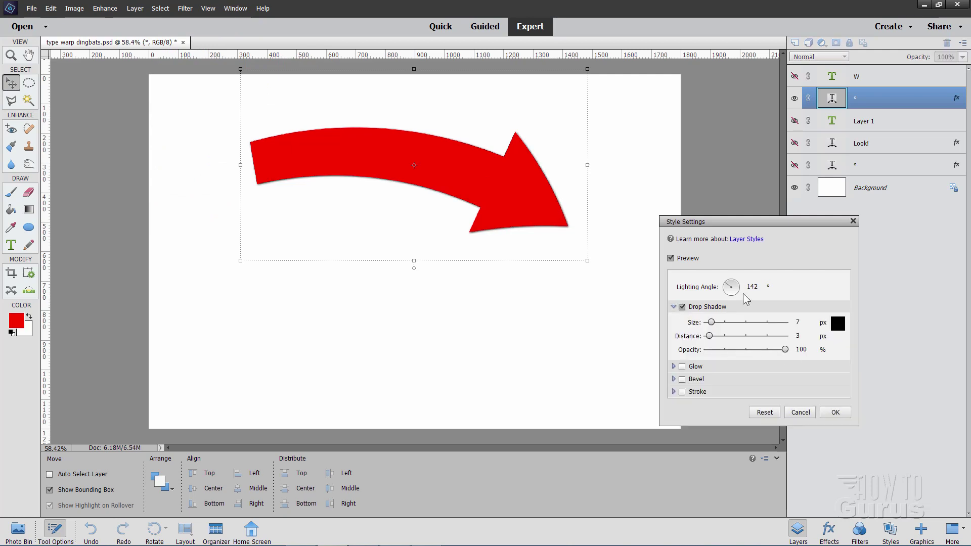
{"action": "left_click_drag", "start_coordinate": [715, 328], "coordinate": [724, 339]}
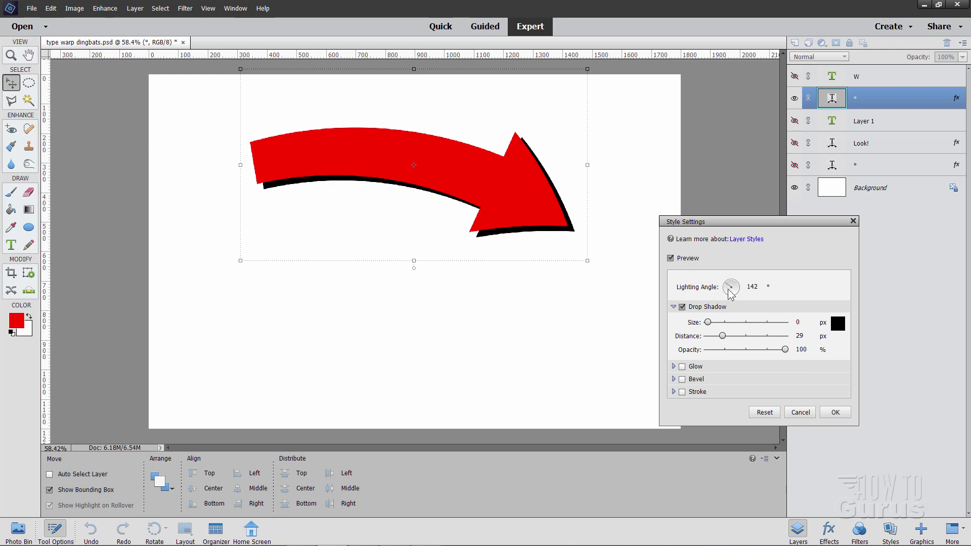
{"action": "left_click_drag", "start_coordinate": [730, 295], "coordinate": [700, 280]}
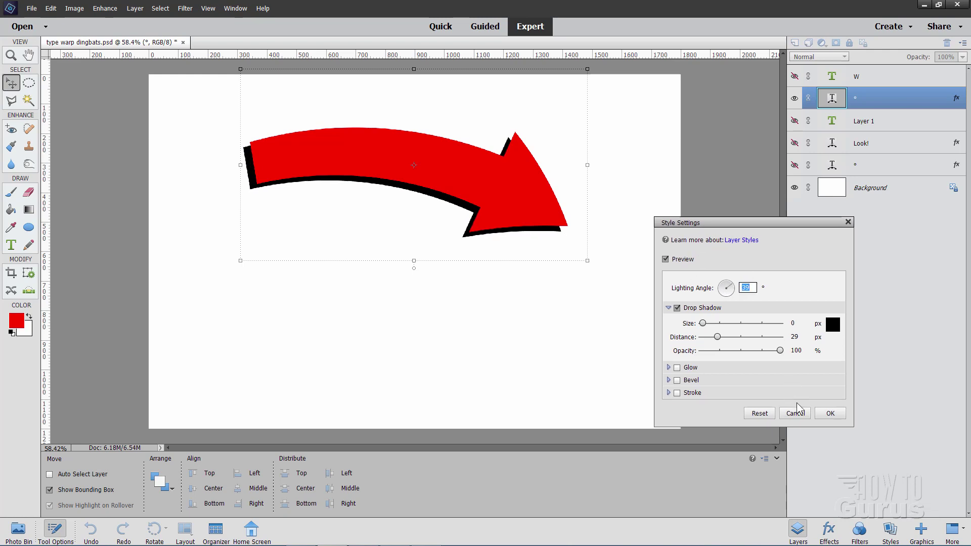
{"action": "left_click", "coordinate": [835, 412]}
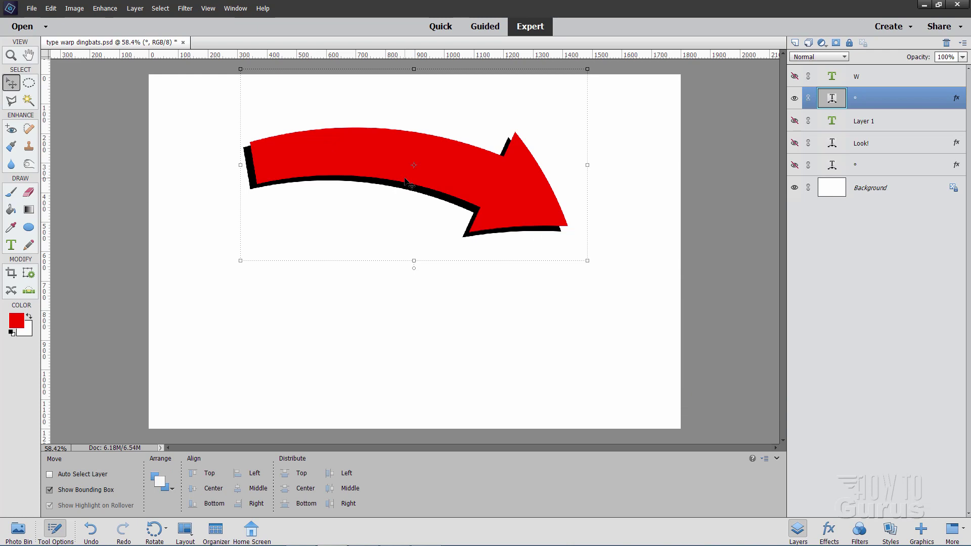
- Hide the red arrow layer and add a new blank layer above the W text layer
{"action": "left_click", "coordinate": [795, 99]}
{"action": "left_click", "coordinate": [871, 78]}
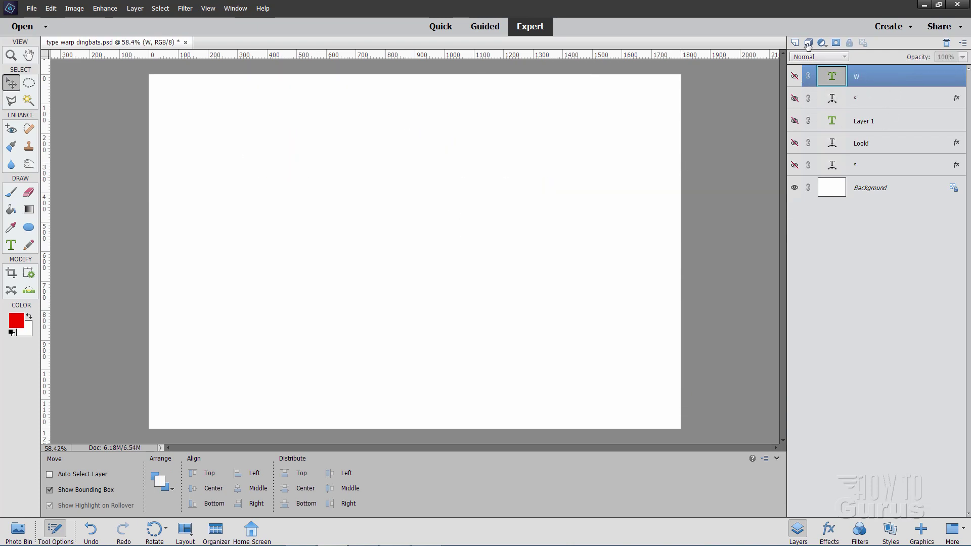
{"action": "left_click", "coordinate": [794, 43]}
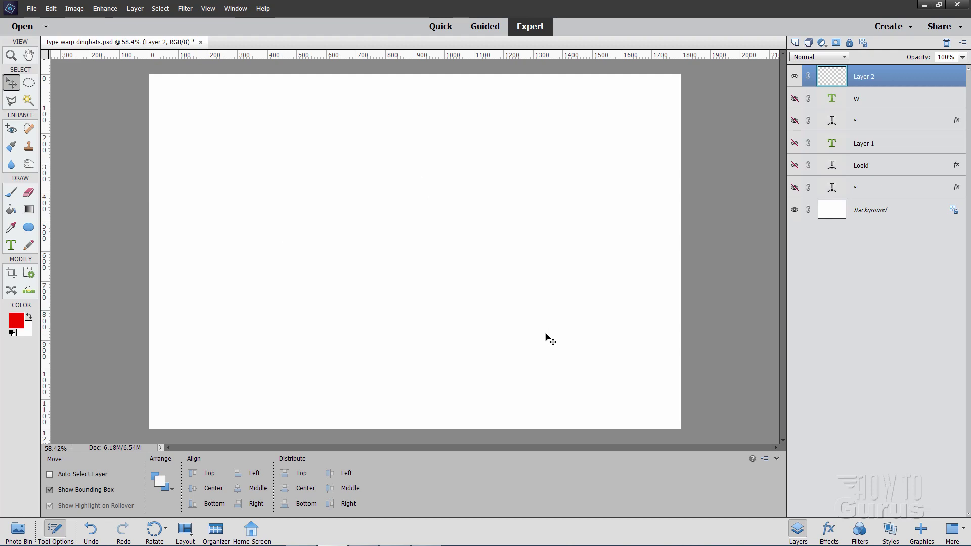
- Switch to Character Map, choose the Webdings font, clear the old character and copy the solid heart instead
{"action": "key", "text": "alt+Tab"}
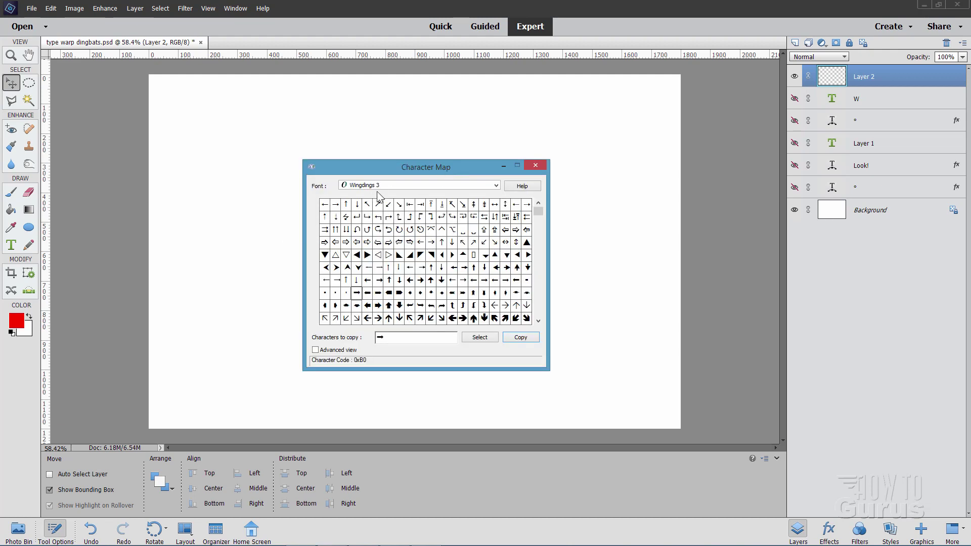
{"action": "left_click", "coordinate": [495, 185]}
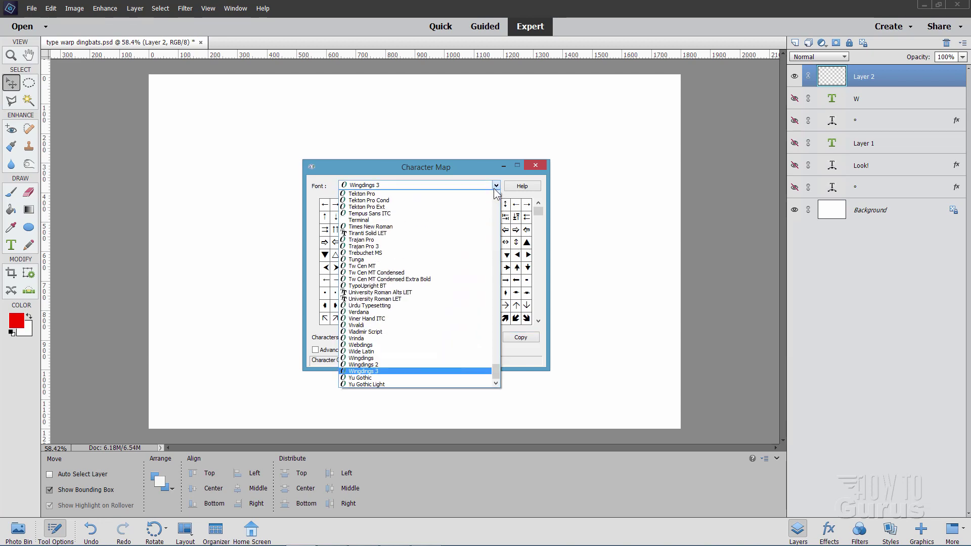
{"action": "left_click", "coordinate": [370, 344]}
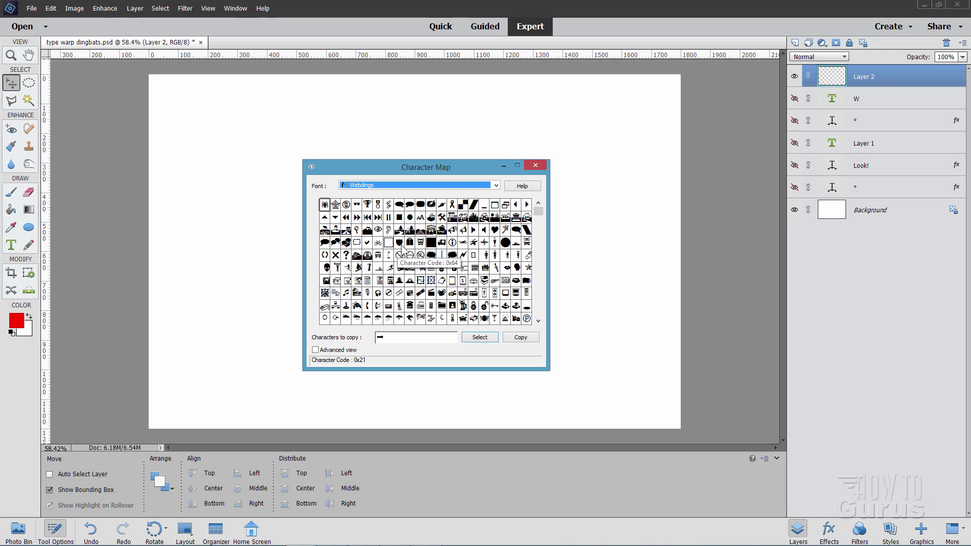
{"action": "left_click", "coordinate": [495, 230]}
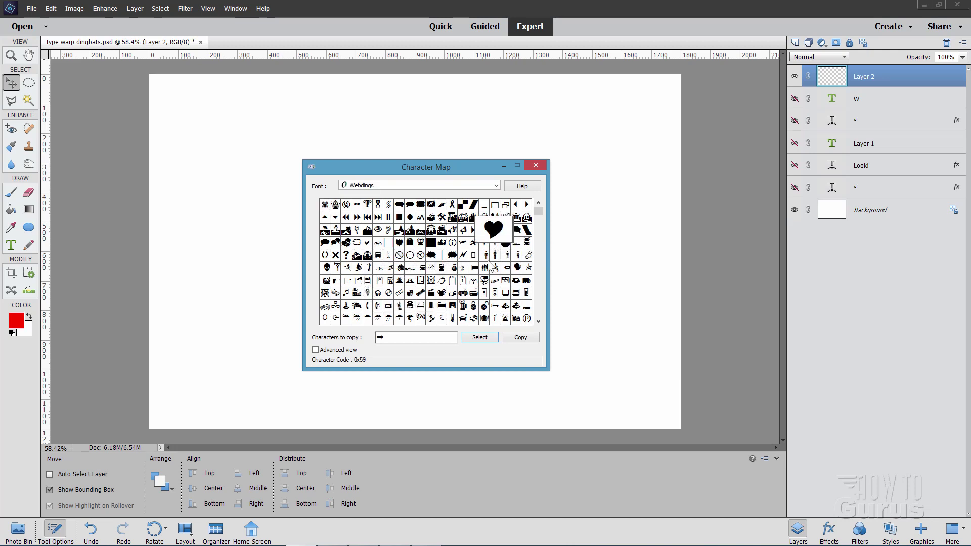
{"action": "left_click_drag", "start_coordinate": [395, 340], "coordinate": [374, 338]}
{"action": "key", "text": "Home"}
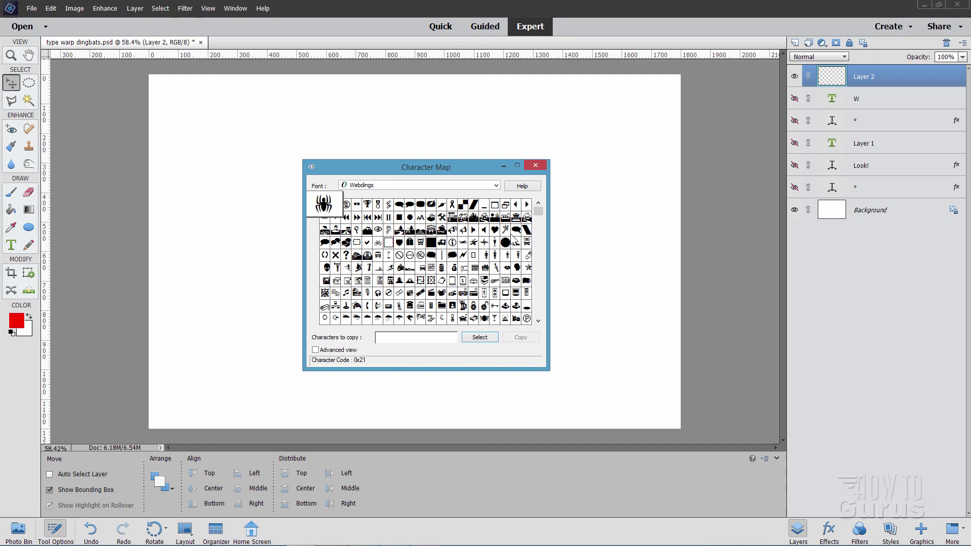
{"action": "double_click", "coordinate": [494, 230]}
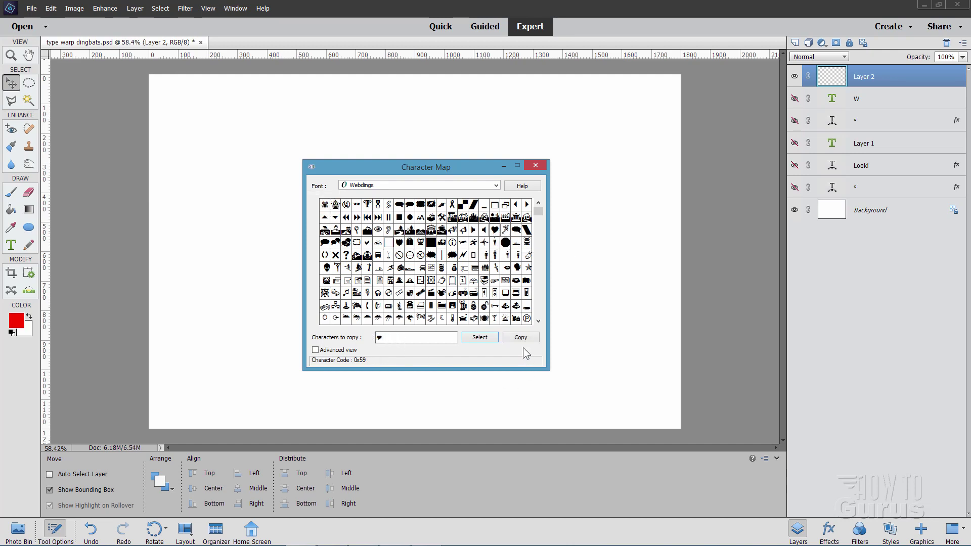
- Switch back to Photoshop Elements and set the Horizontal Type tool to Webdings Regular in bright red
{"action": "left_click", "coordinate": [361, 114]}
{"action": "left_click", "coordinate": [11, 245]}
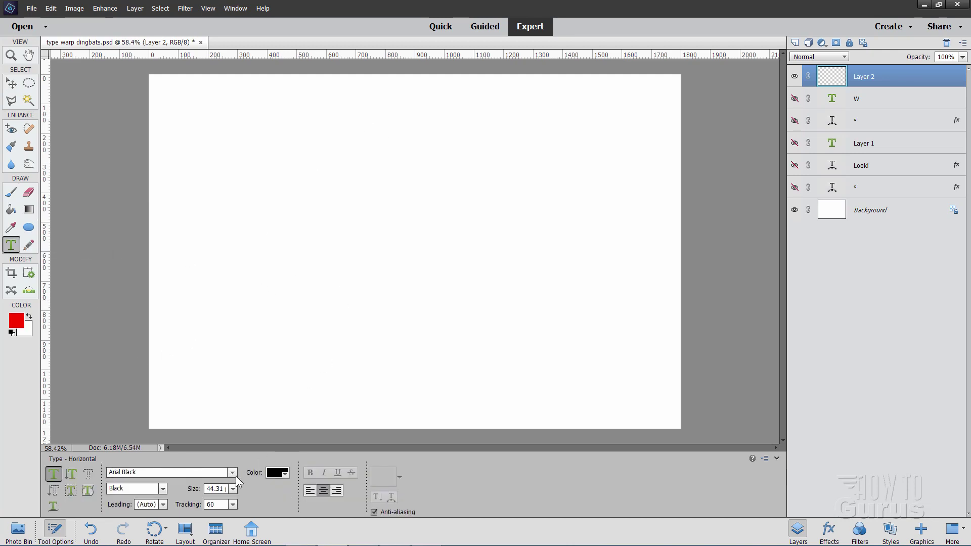
{"action": "left_click", "coordinate": [233, 472]}
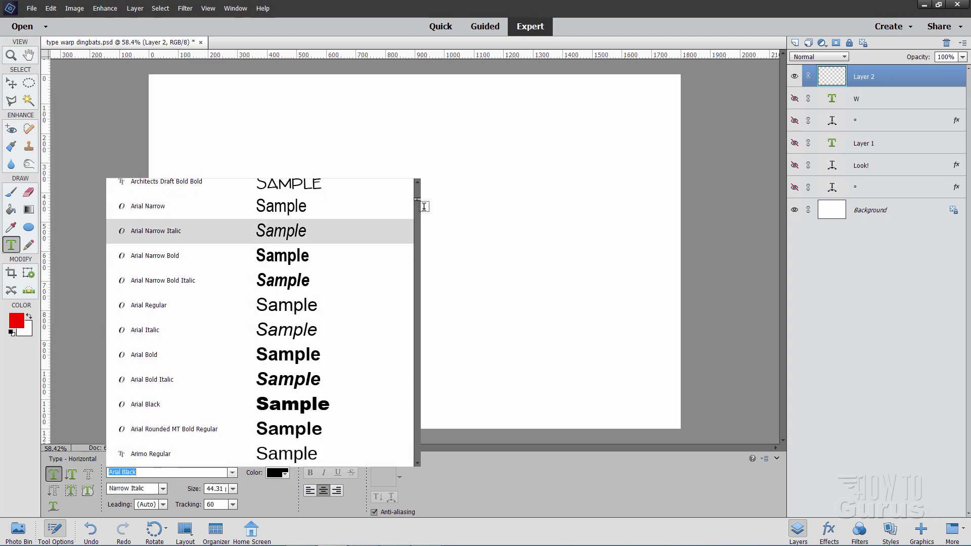
{"action": "left_click_drag", "start_coordinate": [417, 200], "coordinate": [393, 407]}
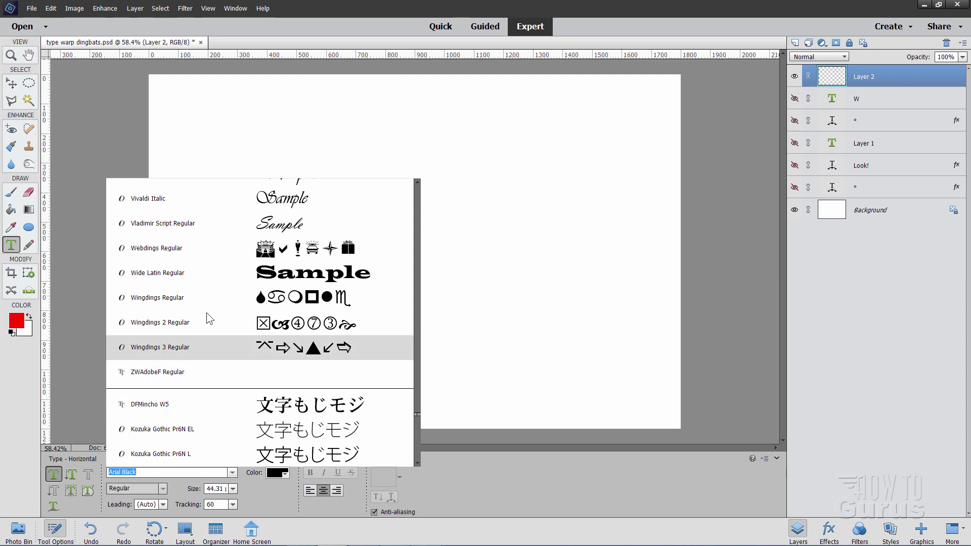
{"action": "left_click", "coordinate": [169, 248]}
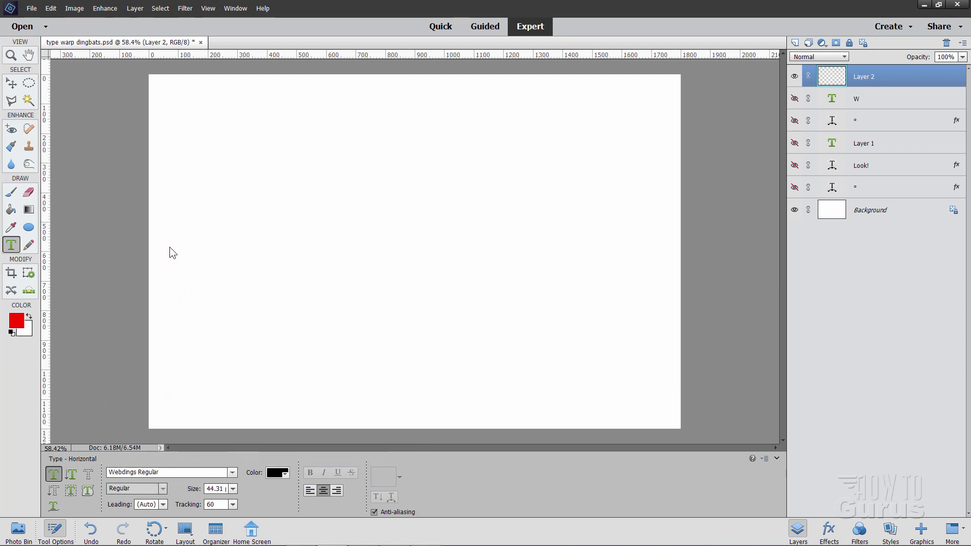
{"action": "left_click", "coordinate": [276, 476]}
{"action": "left_click", "coordinate": [219, 376]}
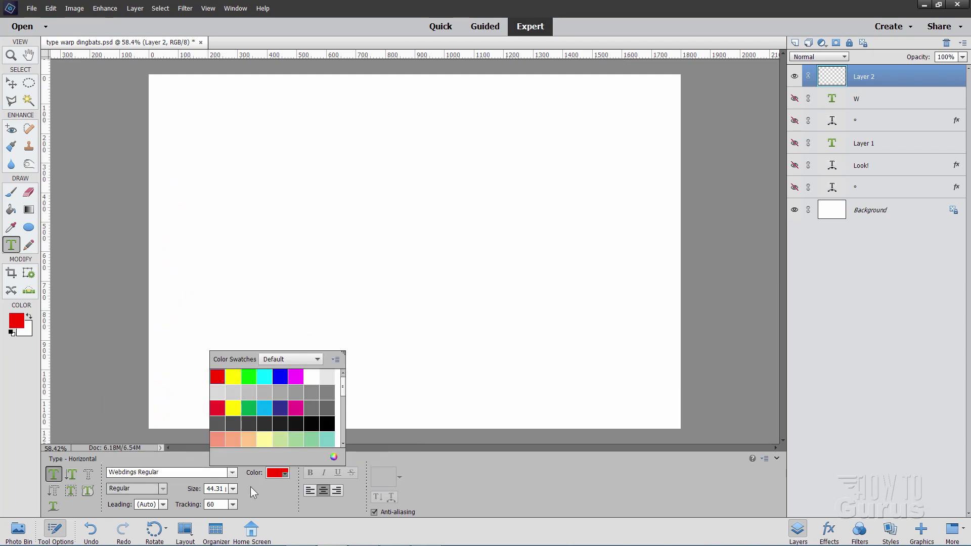
- Paste the copied heart dingbat as text near the canvas centre and commit it
{"action": "left_click", "coordinate": [394, 266]}
{"action": "type", "text": "Y"}
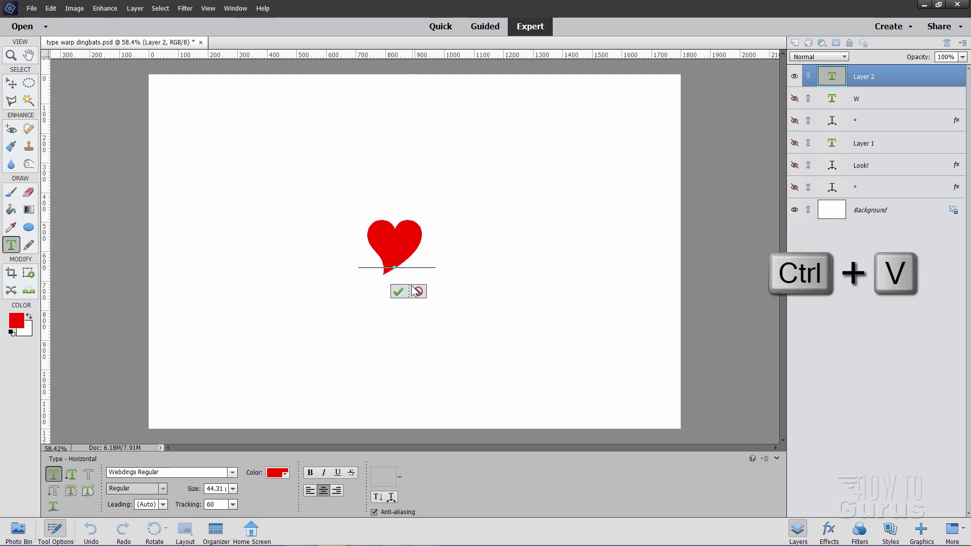
{"action": "left_click", "coordinate": [398, 291]}
{"action": "key", "text": "v"}
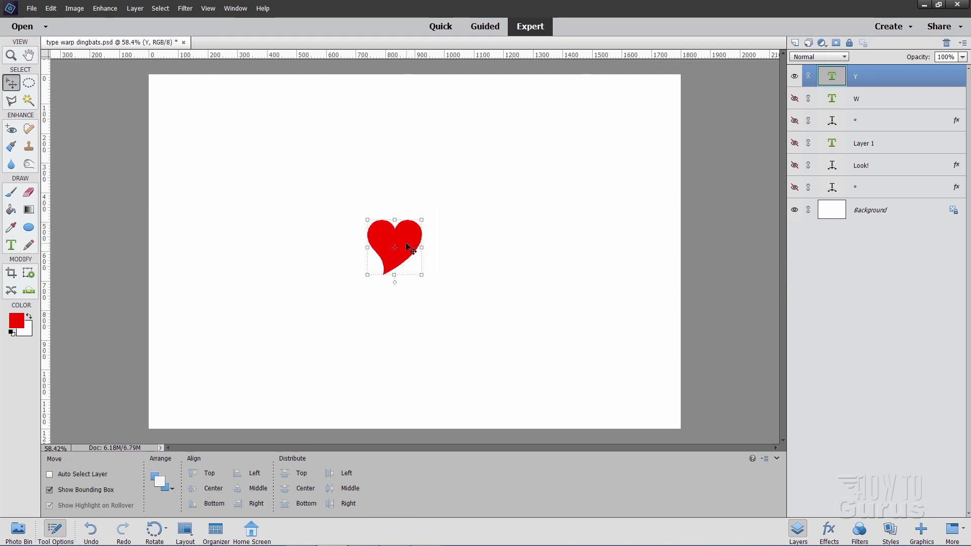
- Scale the heart text proportionally to about 330%, reposition it near the canvas centre and commit the transform
{"action": "left_click", "coordinate": [12, 245]}
{"action": "left_click", "coordinate": [411, 245]}
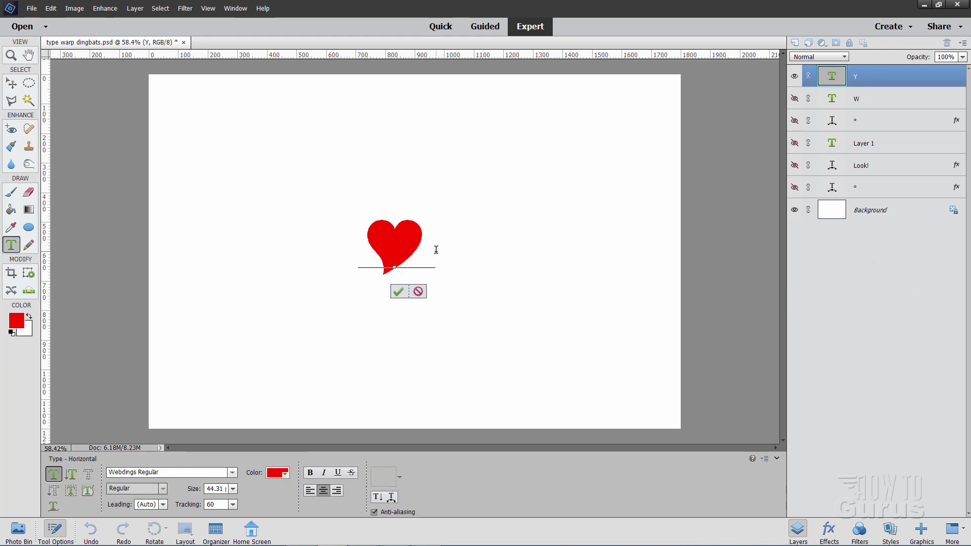
{"action": "left_click", "coordinate": [11, 83]}
{"action": "left_click", "coordinate": [424, 224]}
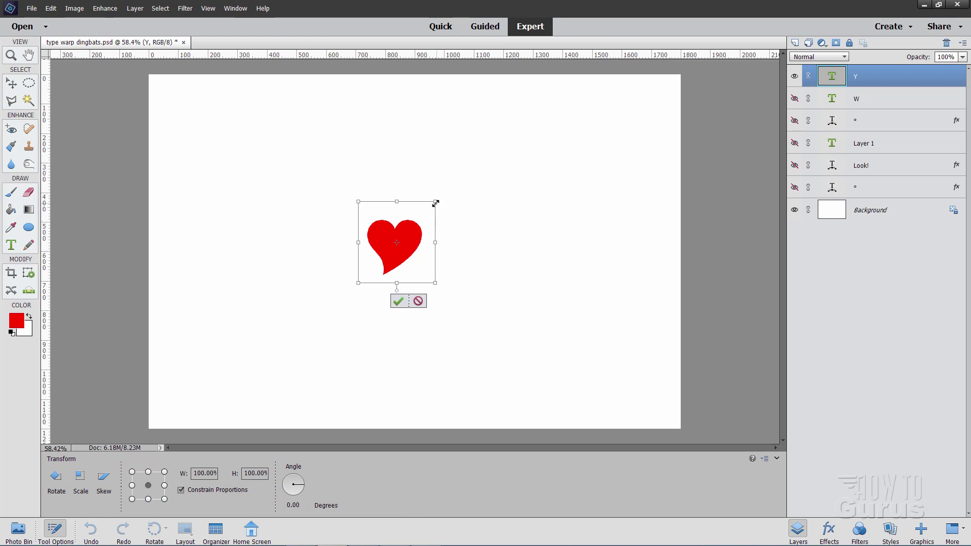
{"action": "left_click_drag", "start_coordinate": [435, 203], "coordinate": [499, 133]}
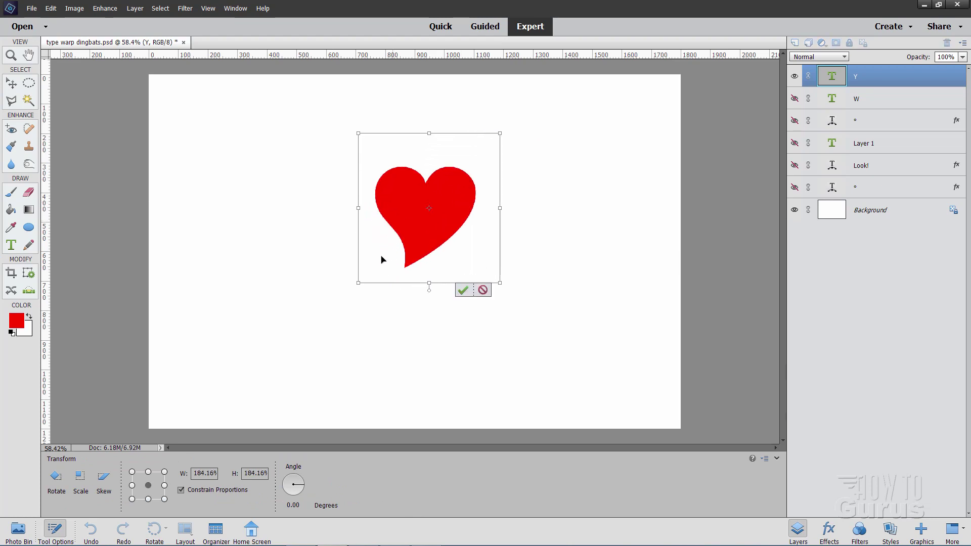
{"action": "left_click_drag", "start_coordinate": [356, 283], "coordinate": [273, 372]}
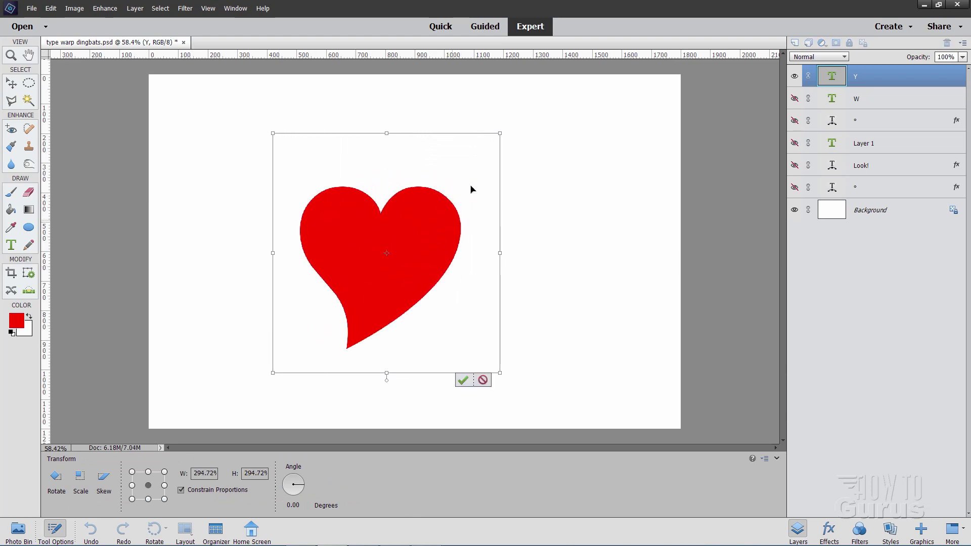
{"action": "left_click_drag", "start_coordinate": [500, 135], "coordinate": [526, 101]}
{"action": "left_click_drag", "start_coordinate": [426, 226], "coordinate": [451, 220]}
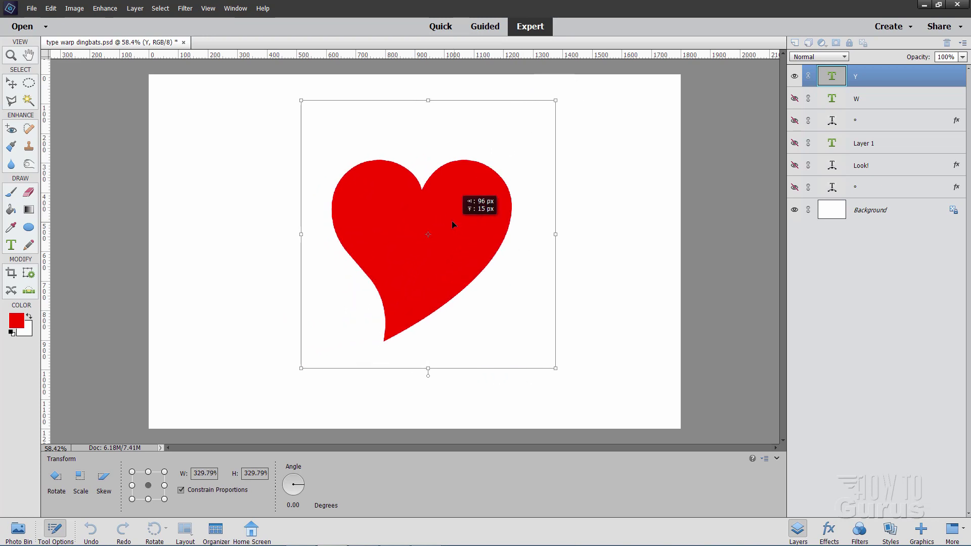
{"action": "left_click", "coordinate": [515, 374]}
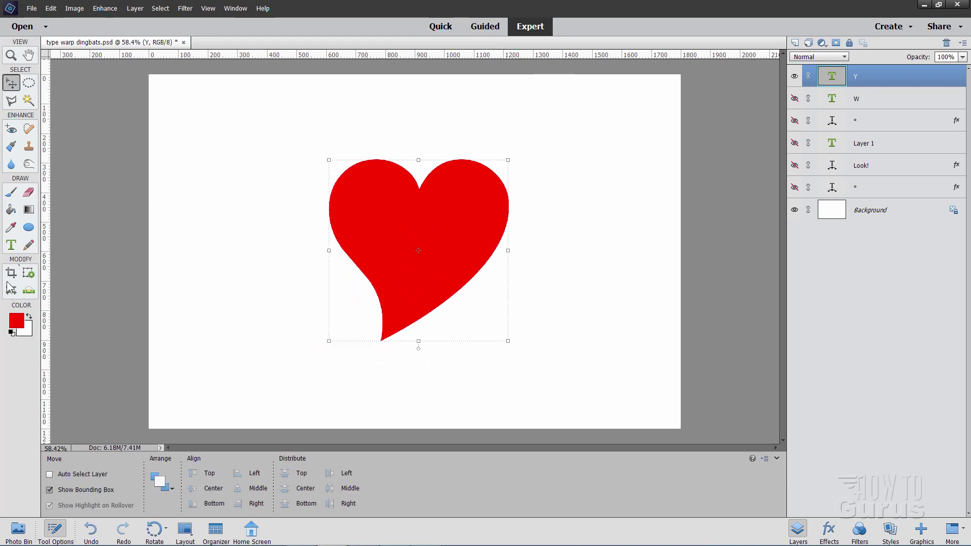
- Warp the heart text with a vertical Arc, using bend -36%, horizontal distortion +2% and vertical distortion -11%
{"action": "left_click", "coordinate": [11, 246]}
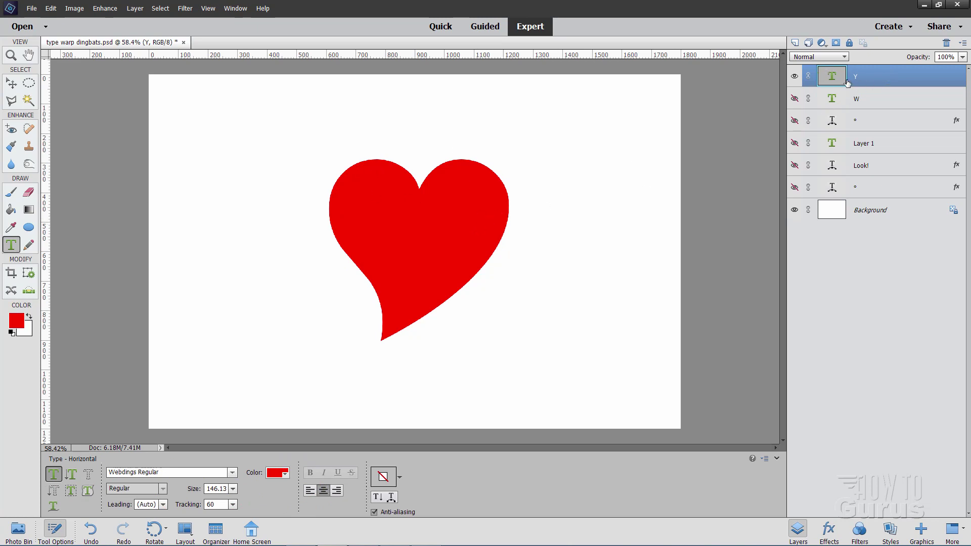
{"action": "left_click", "coordinate": [389, 496]}
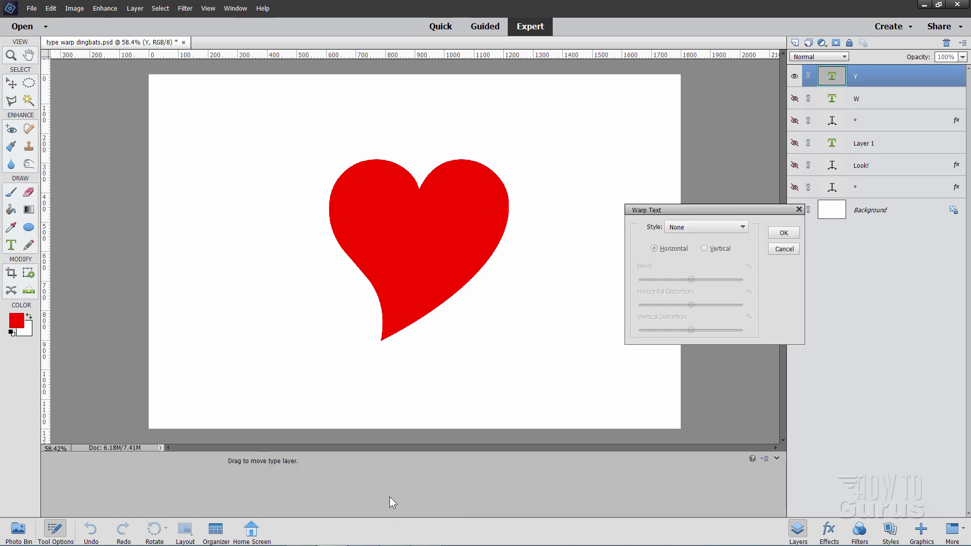
{"action": "left_click", "coordinate": [686, 228]}
{"action": "left_click", "coordinate": [693, 256]}
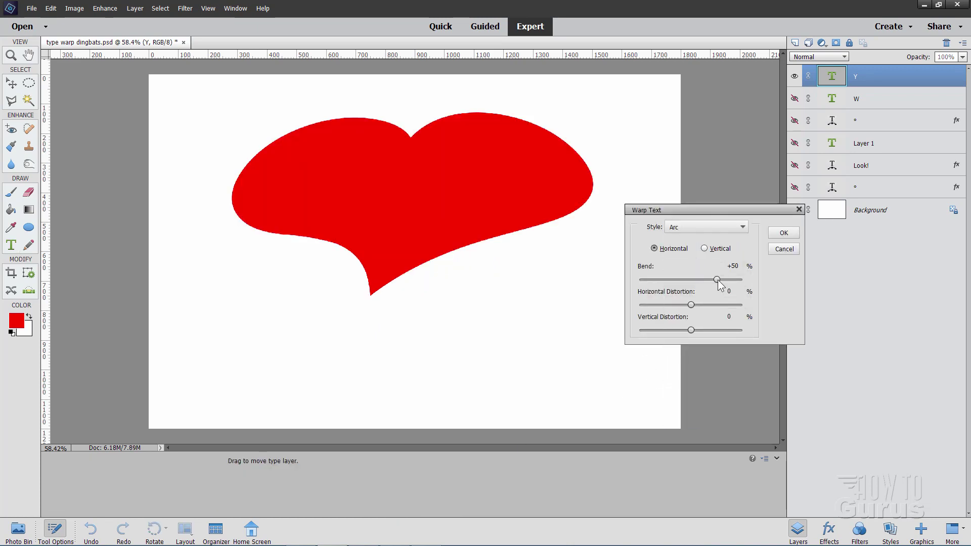
{"action": "left_click_drag", "start_coordinate": [716, 279], "coordinate": [684, 328]}
{"action": "left_click", "coordinate": [708, 251]}
- Try the Flag and Fish warp styles on the heart
{"action": "left_click", "coordinate": [694, 228]}
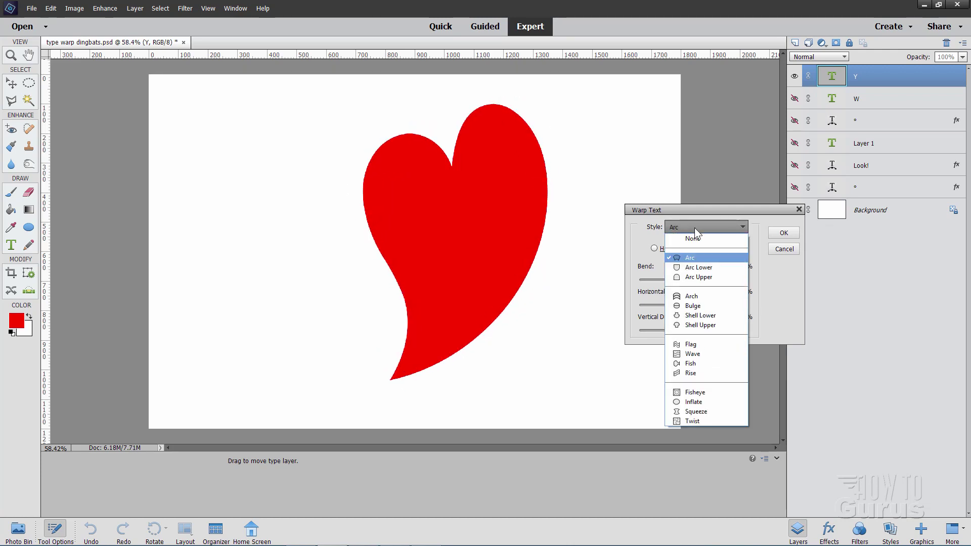
{"action": "left_click", "coordinate": [696, 344]}
{"action": "left_click", "coordinate": [697, 227]}
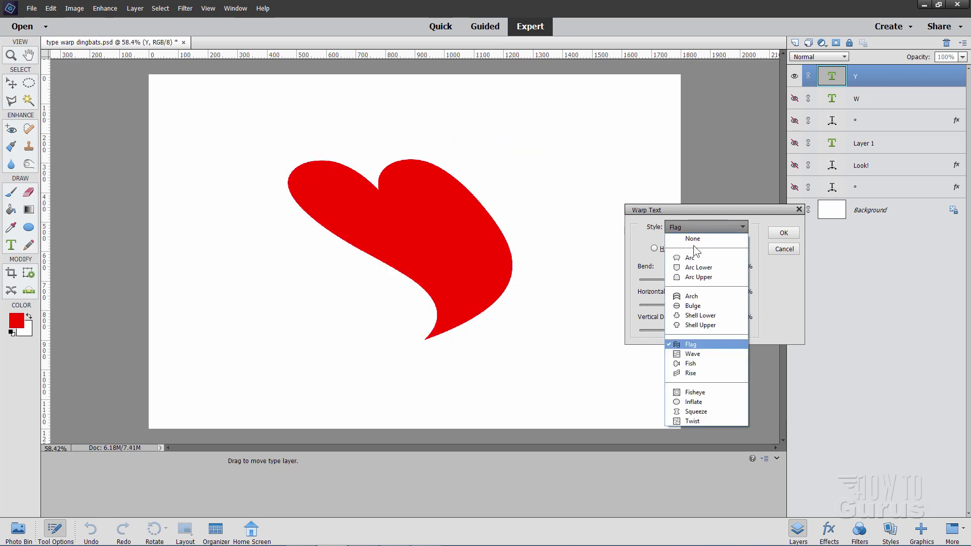
{"action": "left_click", "coordinate": [697, 363]}
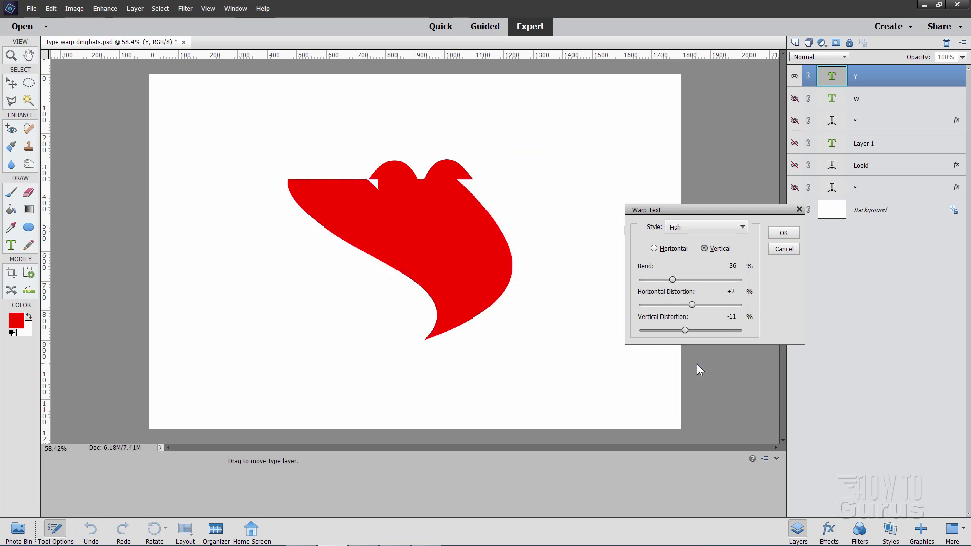
- Change the heart's warp style to Bulge with bend +82% and horizontal distortion +8%, and apply the warp
{"action": "left_click", "coordinate": [703, 225]}
{"action": "left_click", "coordinate": [698, 305]}
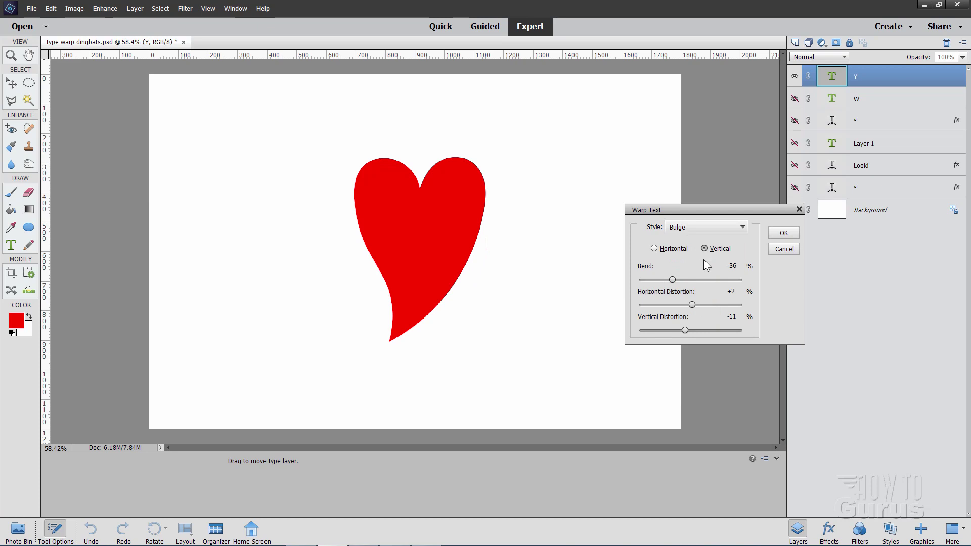
{"action": "left_click_drag", "start_coordinate": [673, 278], "coordinate": [738, 282]}
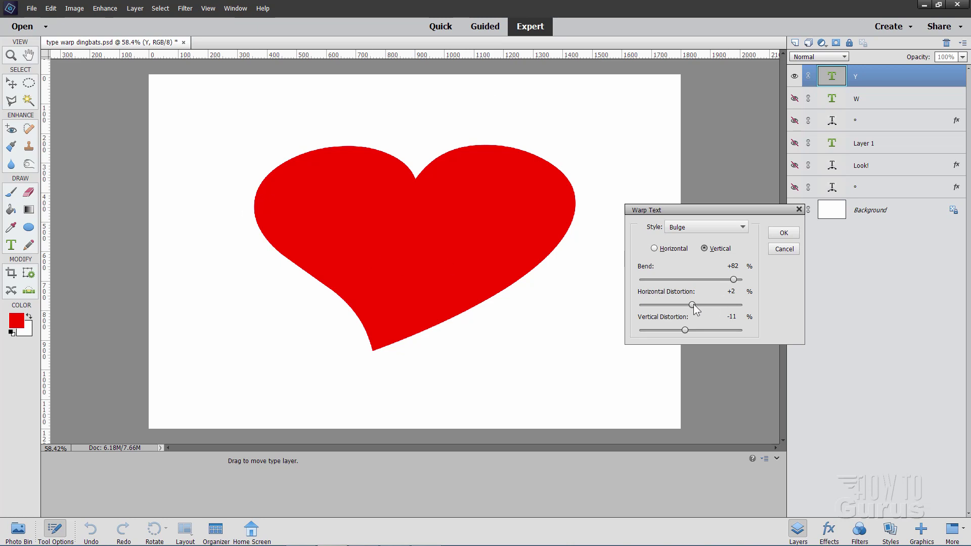
{"action": "left_click_drag", "start_coordinate": [693, 304], "coordinate": [659, 305]}
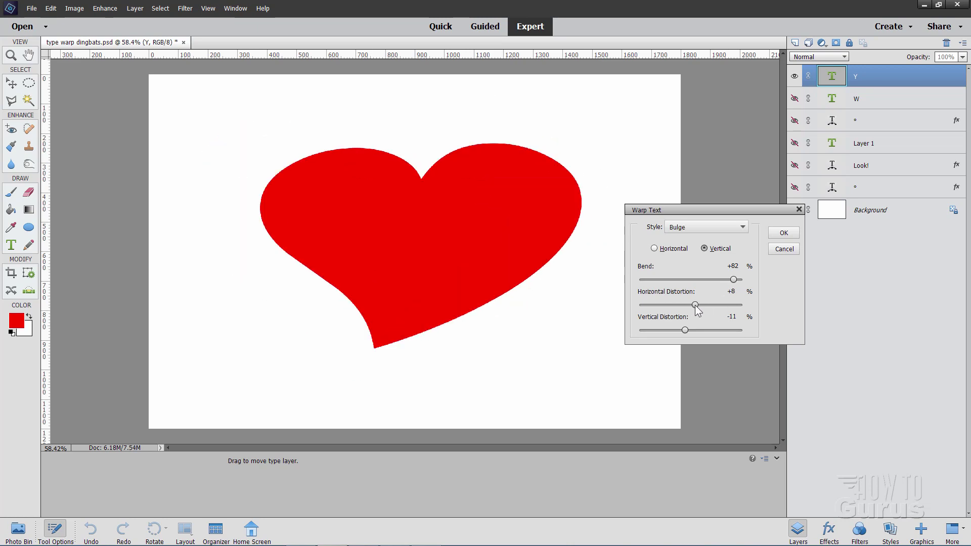
{"action": "left_click", "coordinate": [781, 233]}
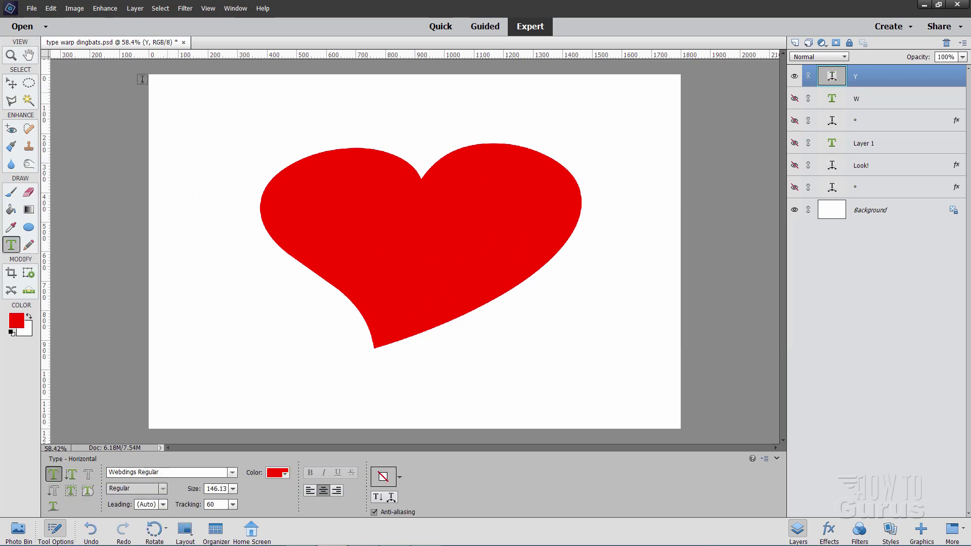
- Enable a drop shadow in the heart layer's style settings and set the lighting angle to 122°
{"action": "left_click", "coordinate": [135, 9]}
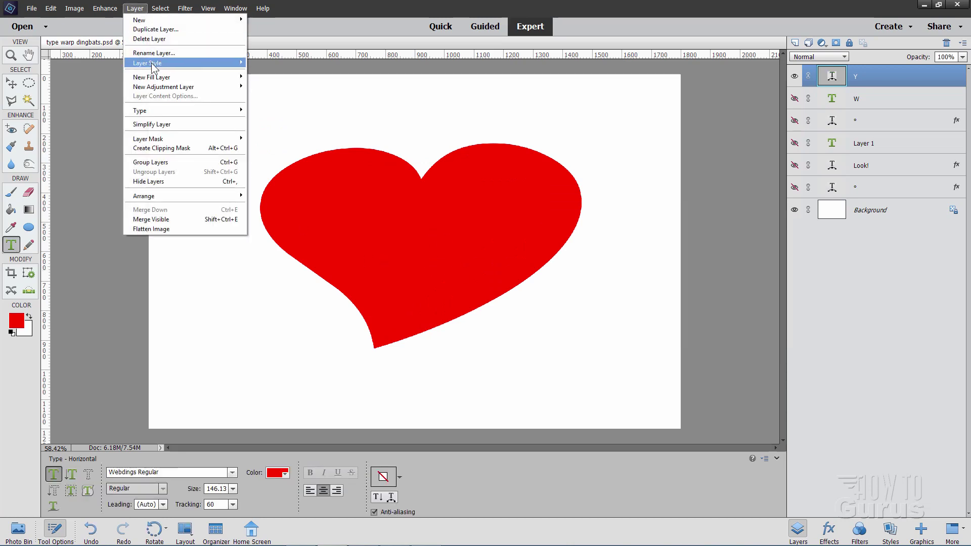
{"action": "mouse_move", "coordinate": [202, 62]}
{"action": "left_click", "coordinate": [277, 62]}
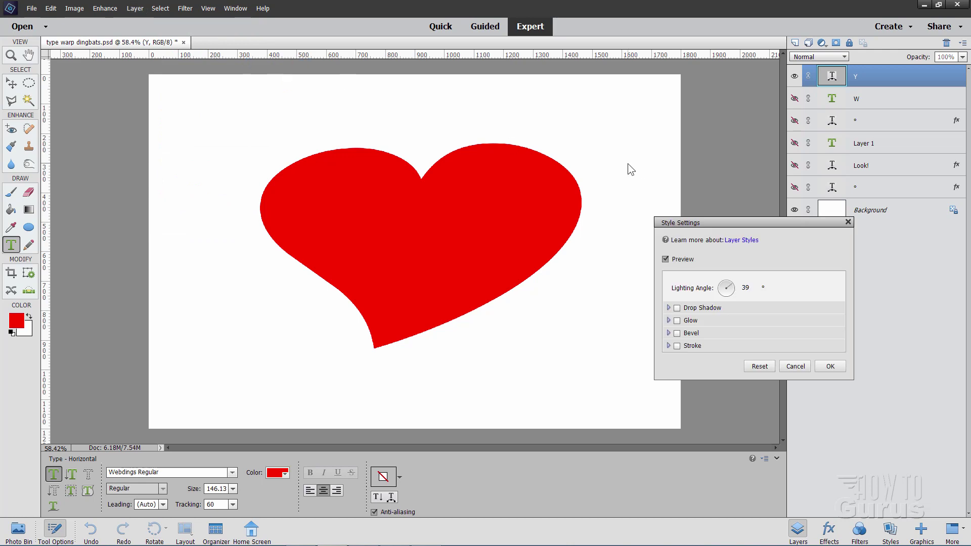
{"action": "left_click", "coordinate": [678, 310]}
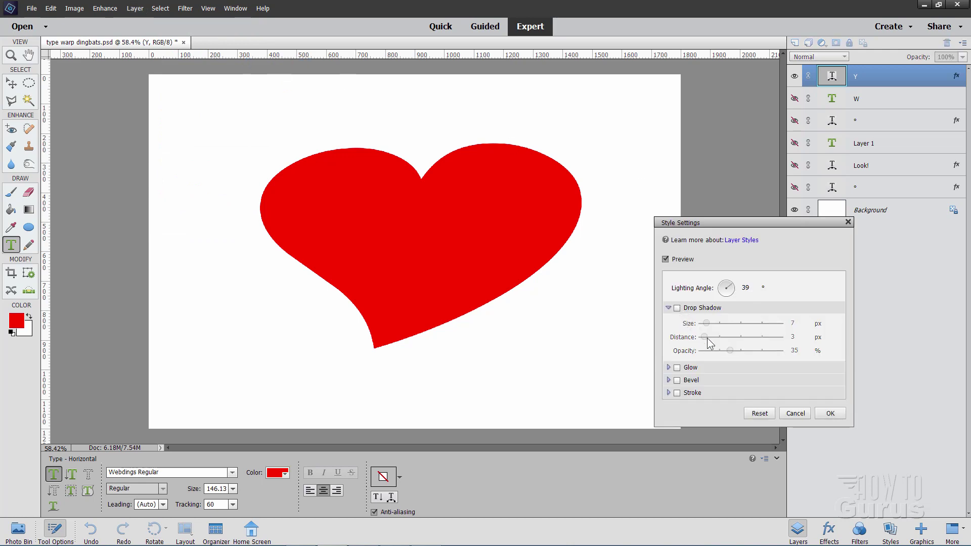
{"action": "left_click", "coordinate": [677, 308]}
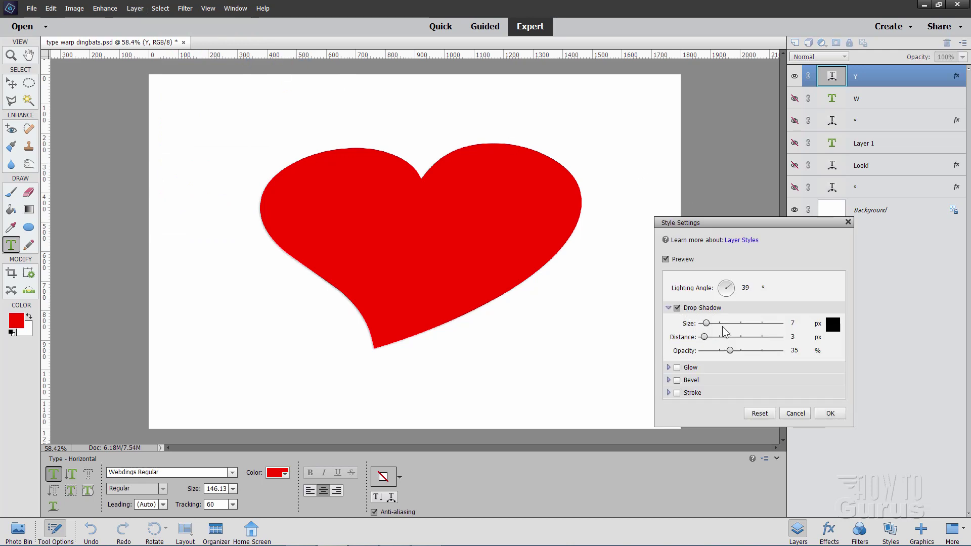
{"action": "left_click", "coordinate": [725, 287]}
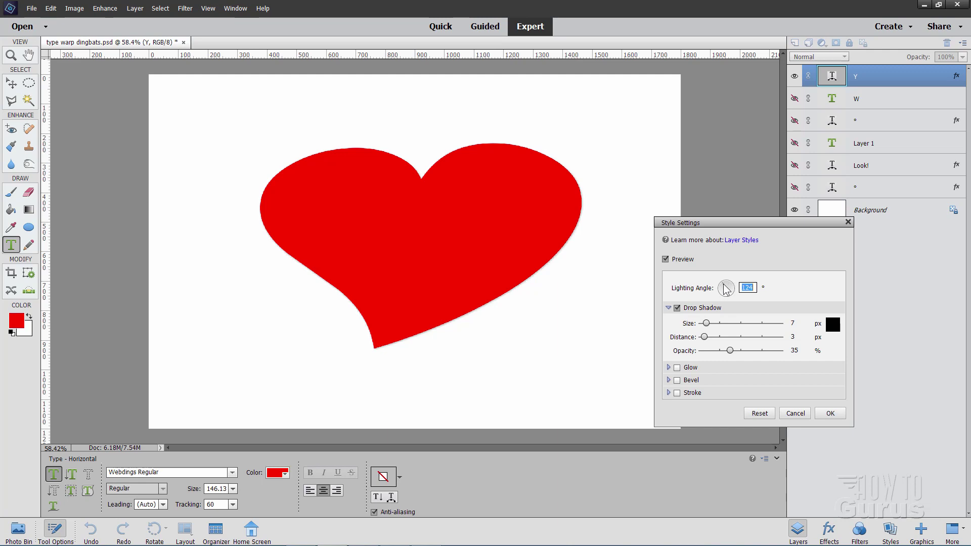
{"action": "scroll", "coordinate": [731, 352], "scroll_direction": "up", "scroll_amount": 10}
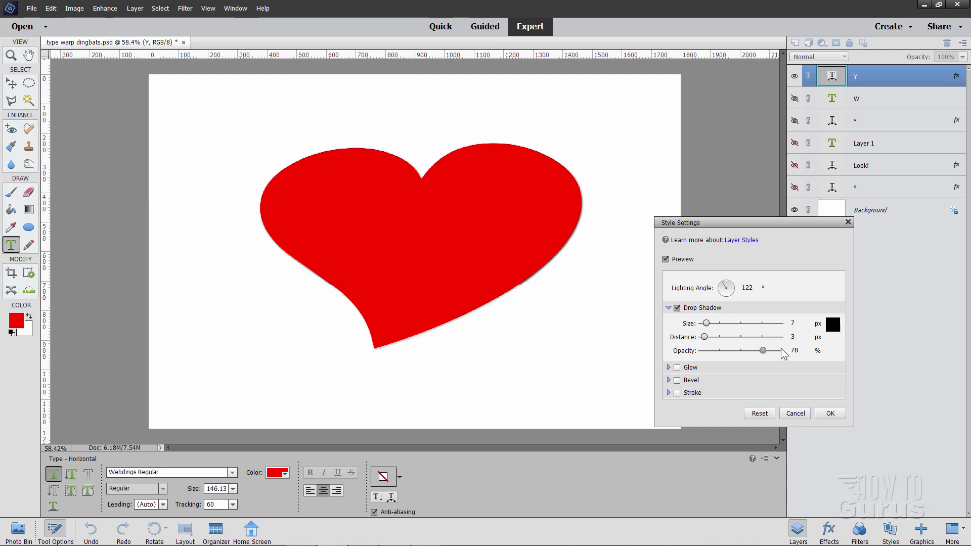
- Set the heart's drop shadow to 38 px distance, 40 px size and 60% opacity, and apply the style
{"action": "mouse_move", "coordinate": [704, 337]}
{"action": "left_mouse_down"}
{"action": "mouse_move", "coordinate": [736, 340]}
{"action": "mouse_move", "coordinate": [721, 337]}
{"action": "left_mouse_up"}
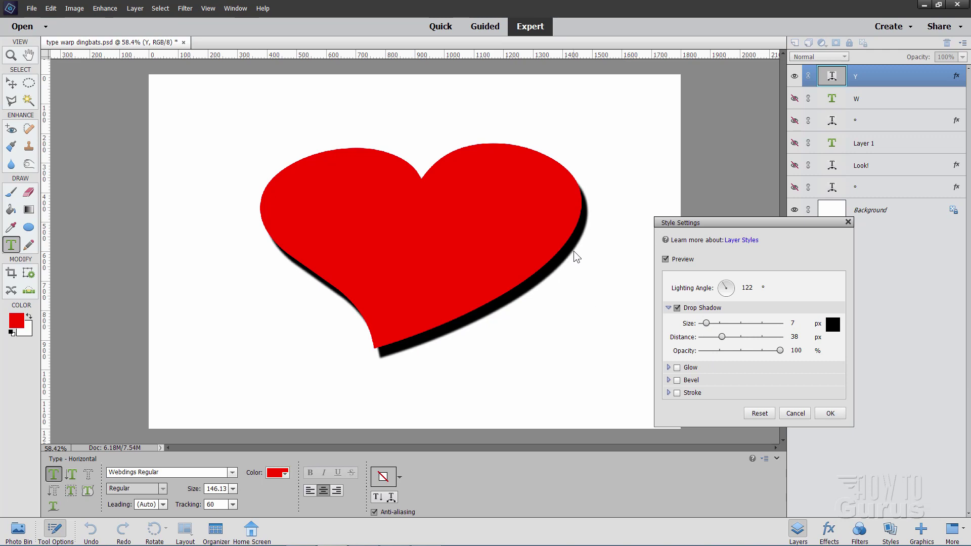
{"action": "left_click_drag", "start_coordinate": [707, 323], "coordinate": [713, 323]}
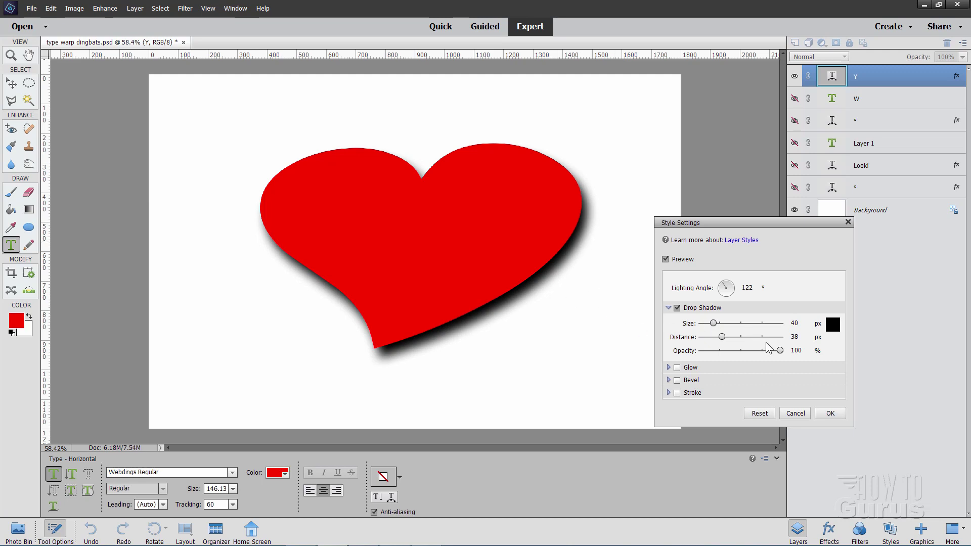
{"action": "left_click_drag", "start_coordinate": [781, 351], "coordinate": [749, 352]}
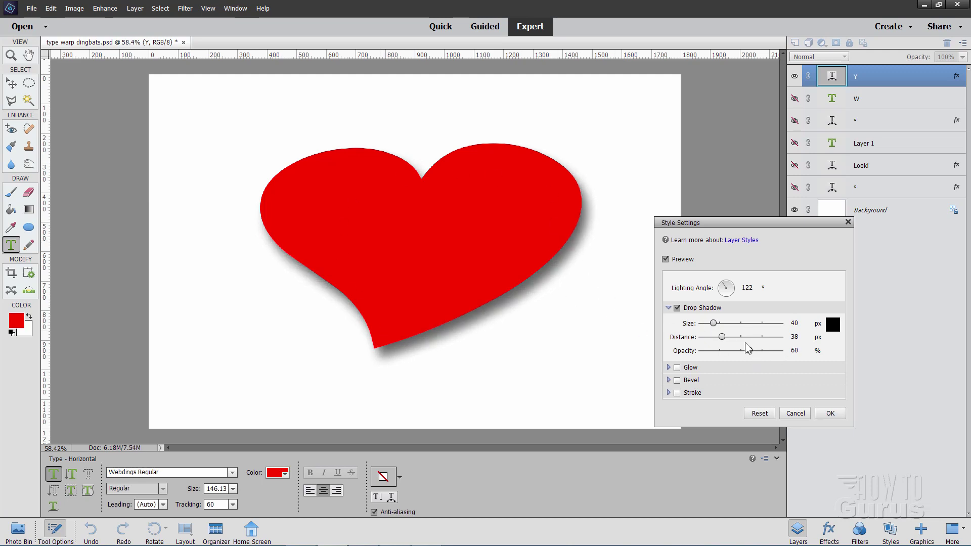
{"action": "left_click", "coordinate": [830, 413]}
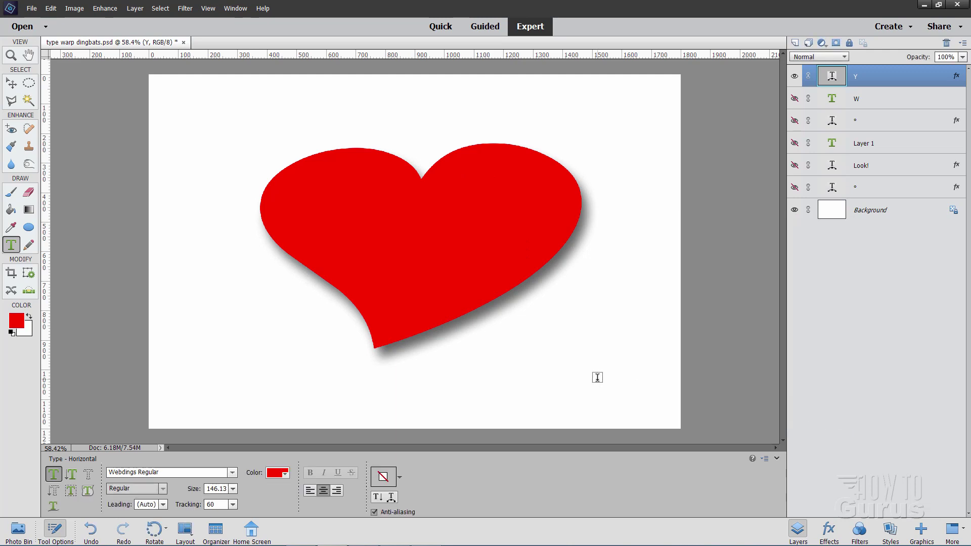